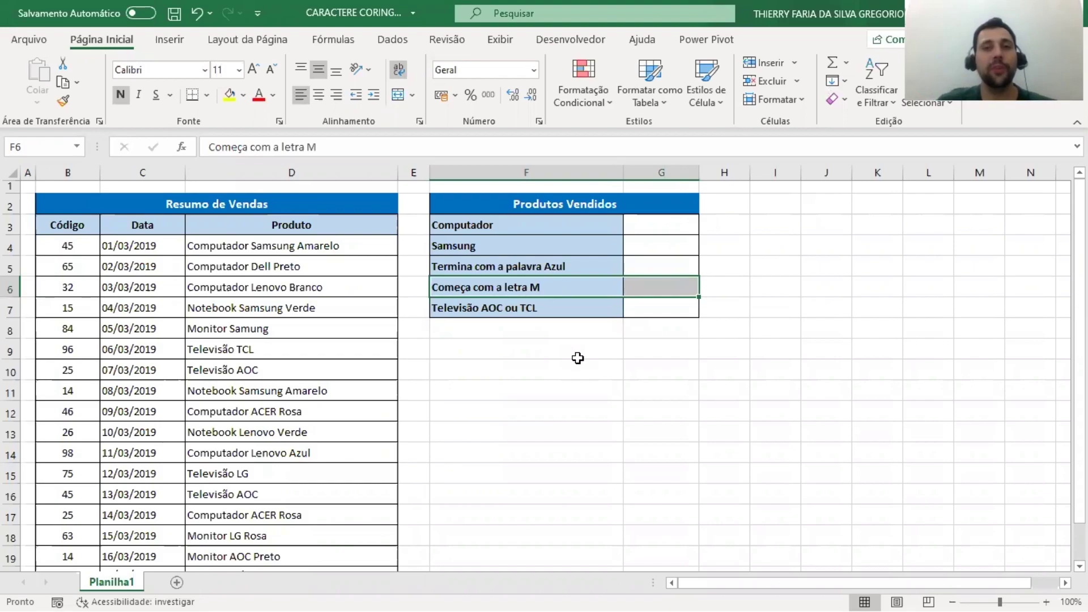
- Examine the Código, Data and Produto columns of Resumo de Vendas and the five criteria rows in Produtos Vendidos
click(246, 204)
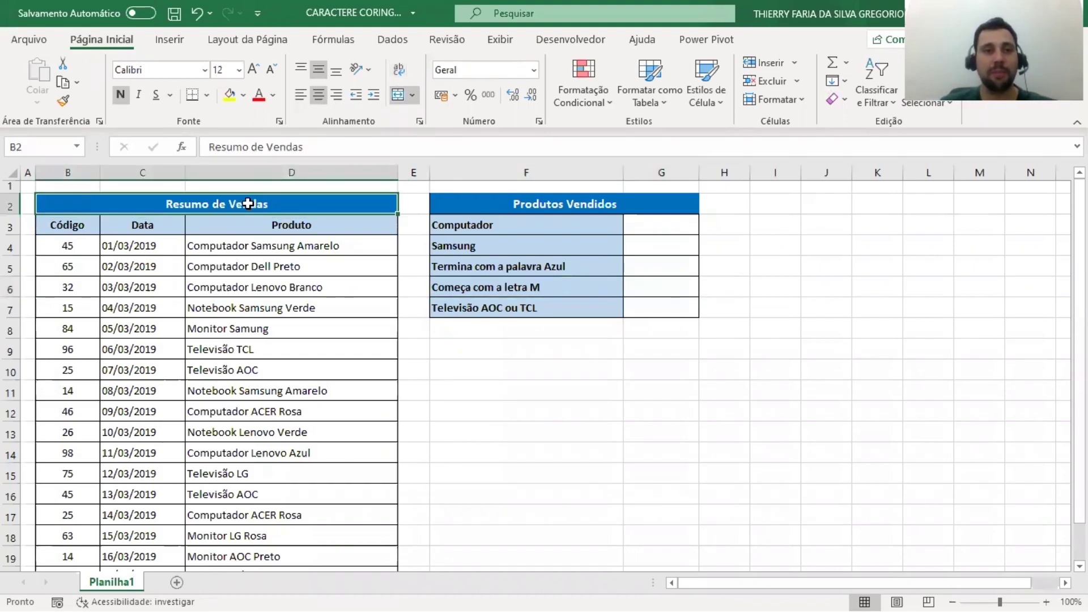
drag(68, 226, 85, 416)
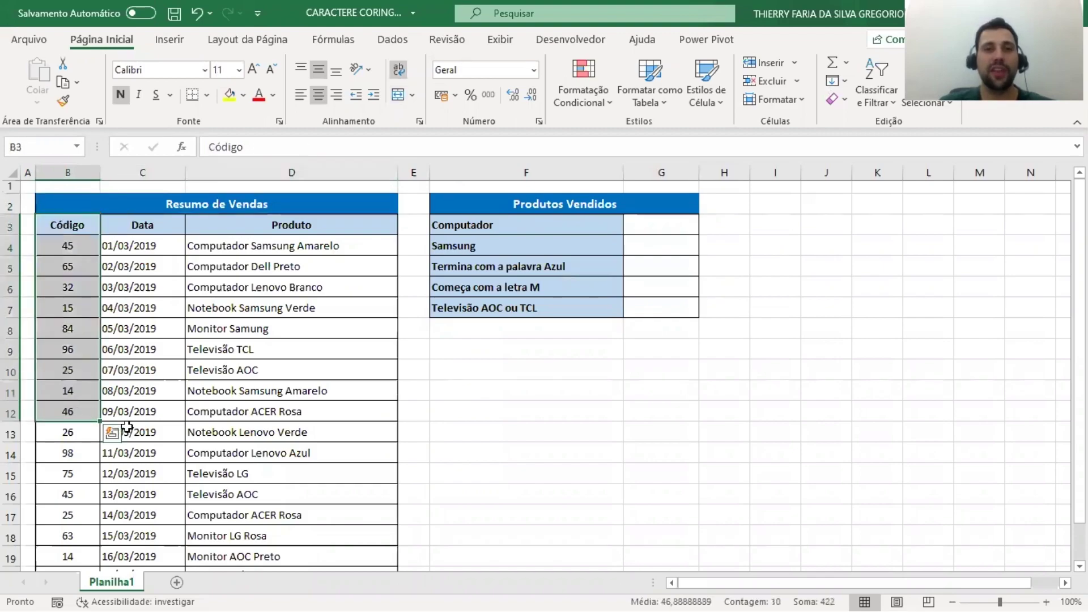
drag(136, 224, 112, 389)
drag(224, 234, 222, 444)
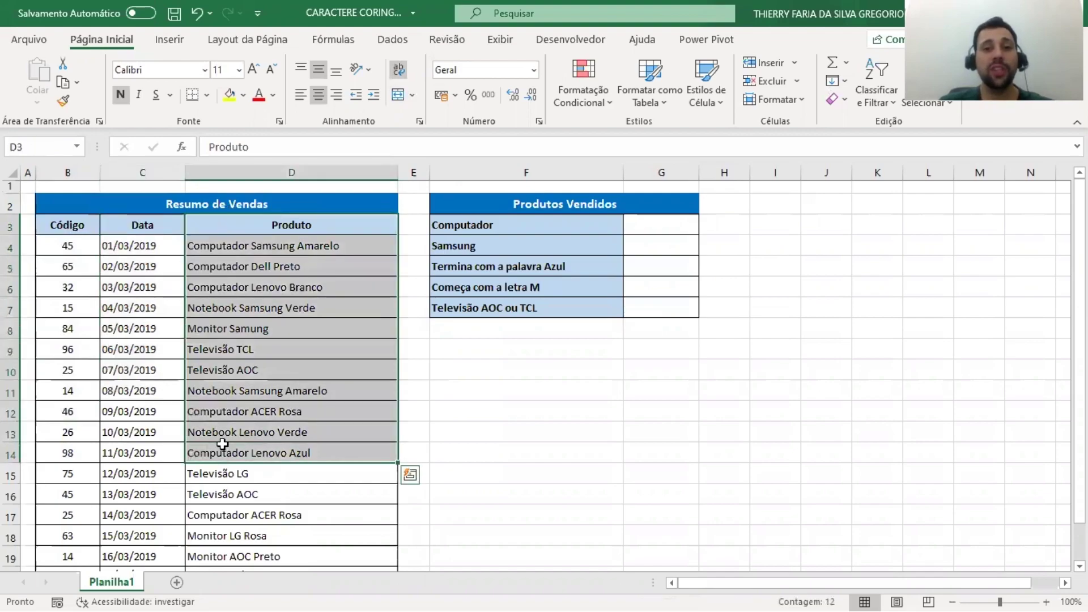
click(520, 223)
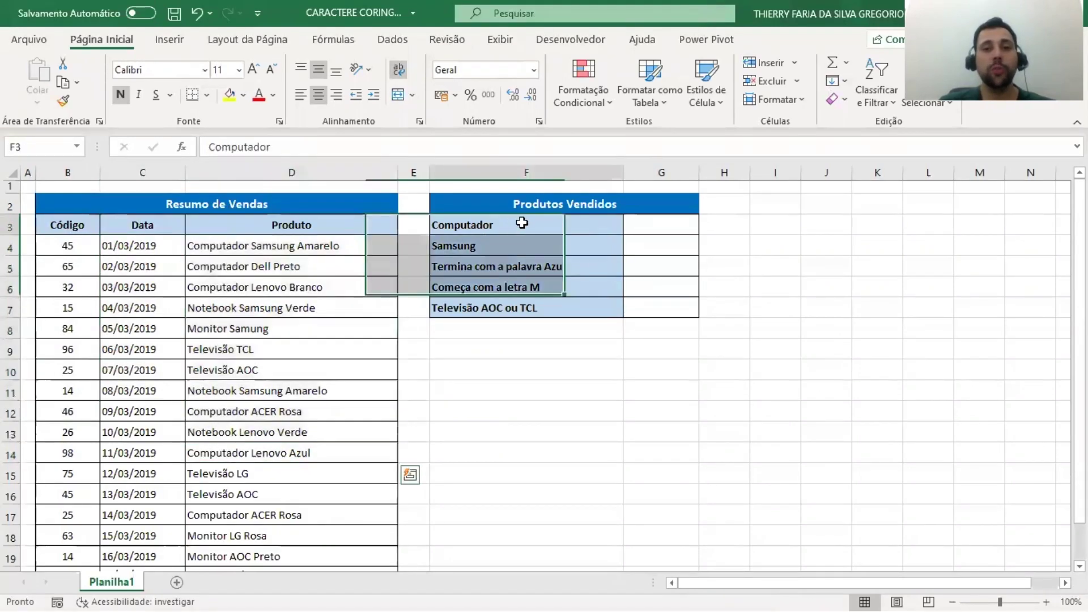
shift+click(648, 225)
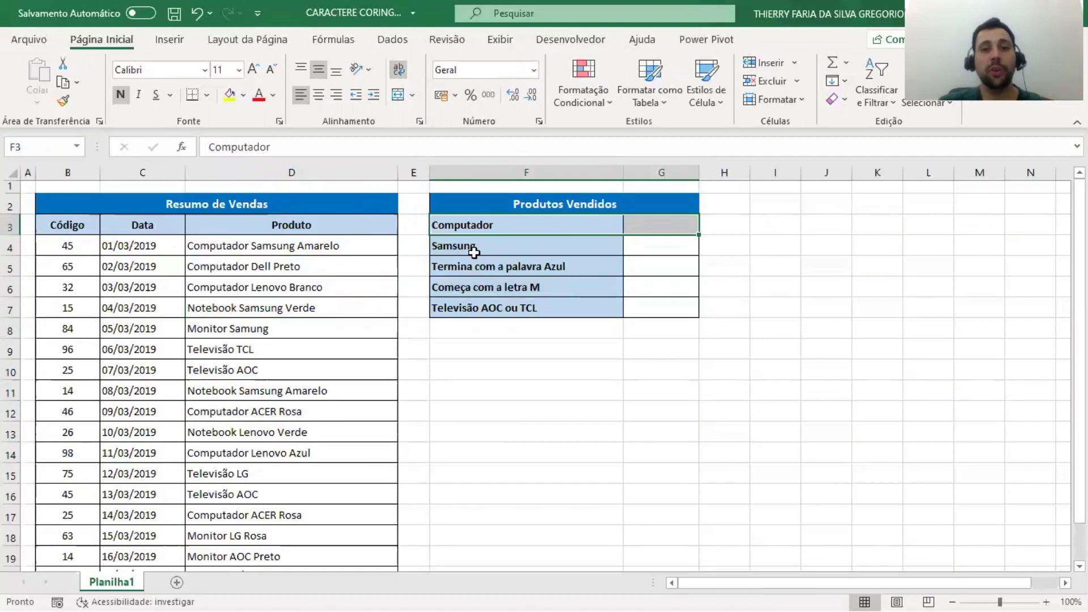
drag(465, 248, 666, 246)
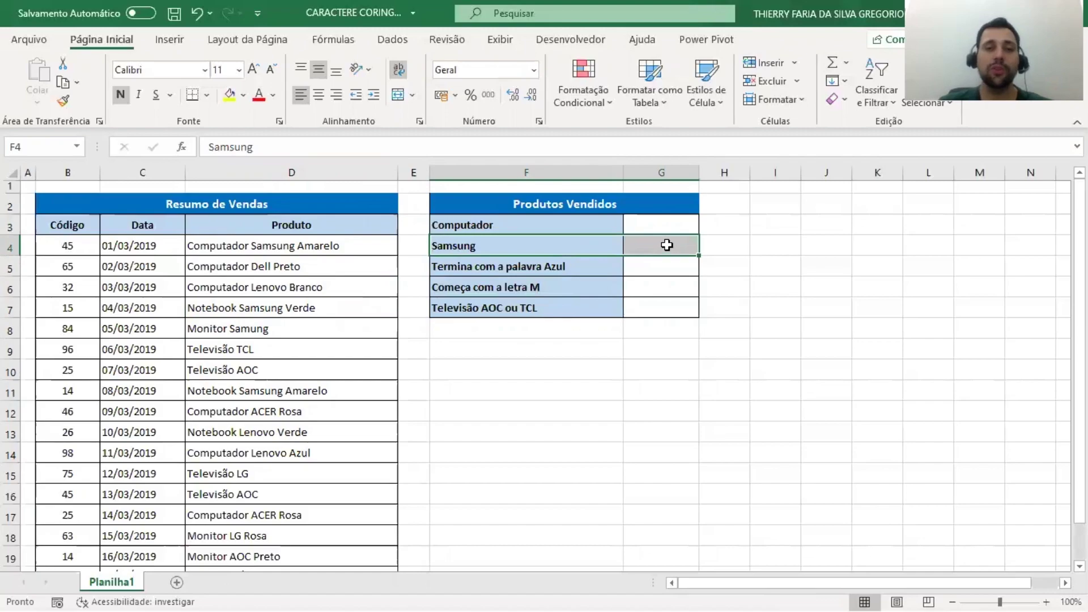
click(501, 266)
drag(632, 266, 633, 267)
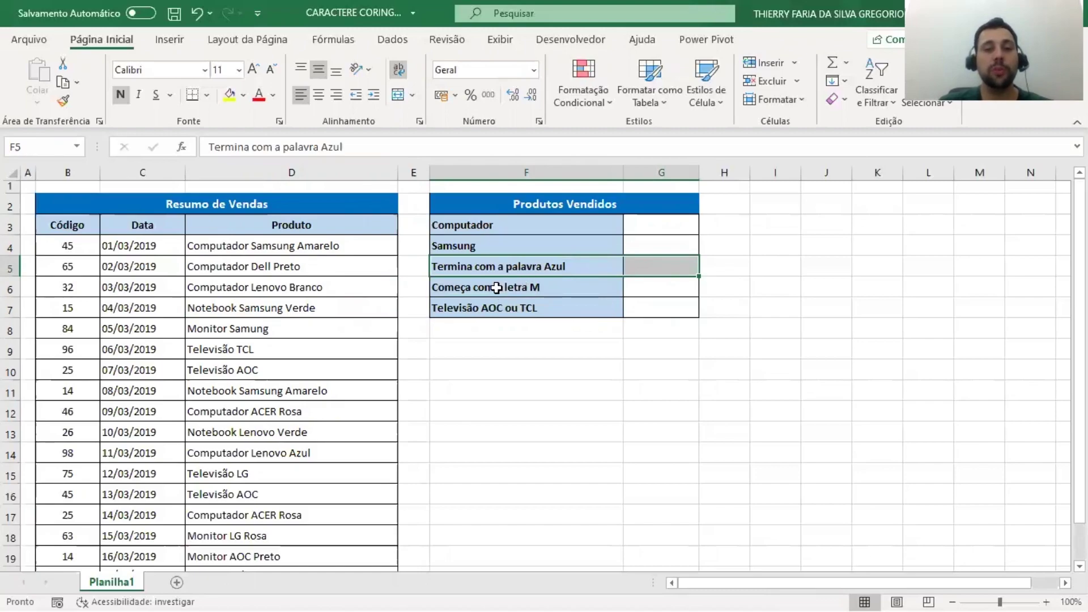
drag(496, 288, 637, 284)
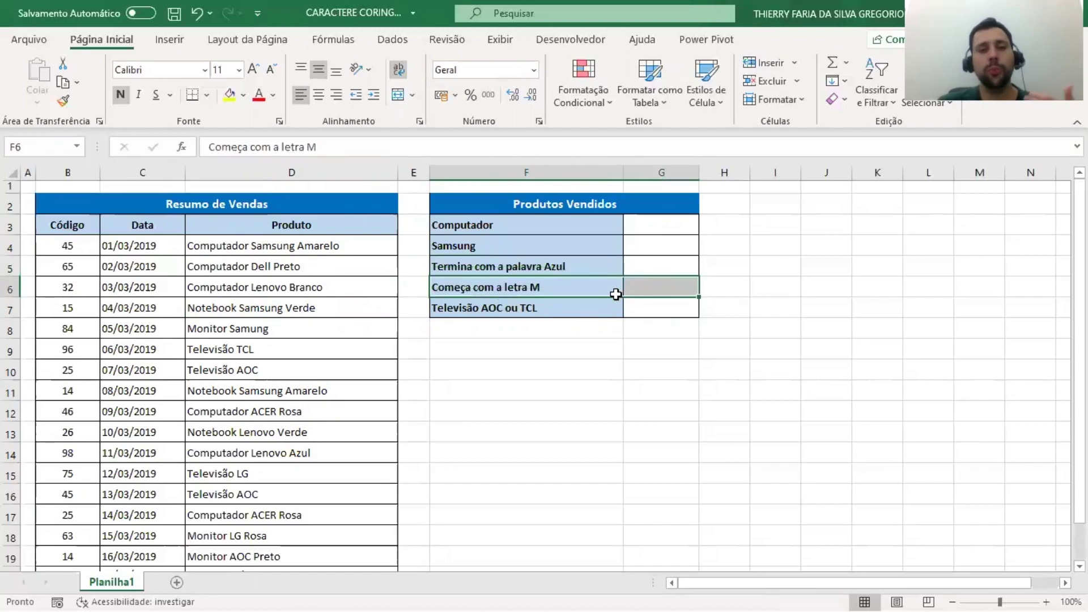
click(474, 310)
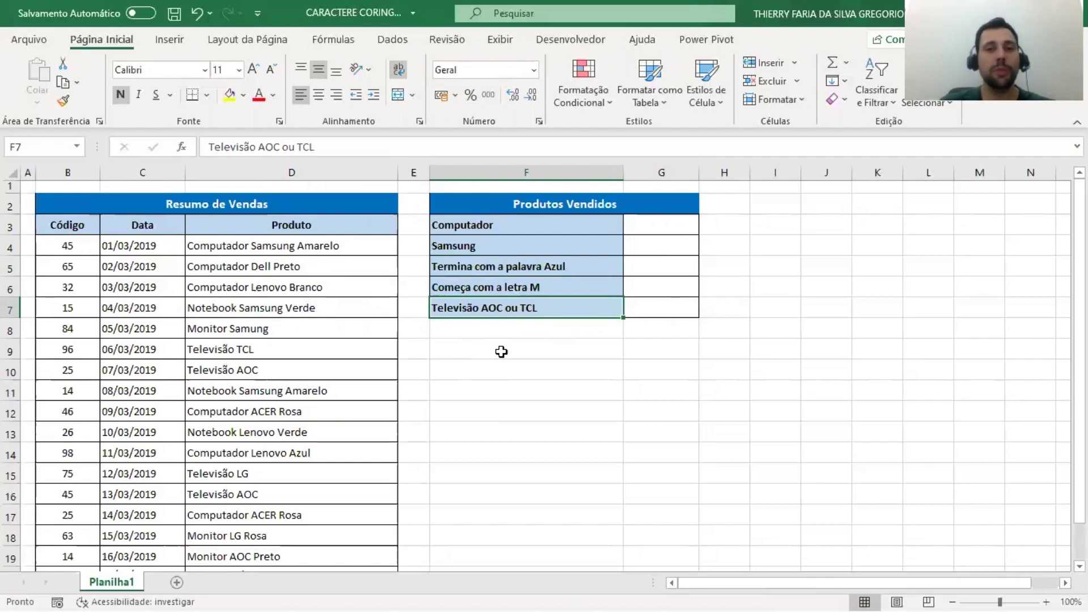
- Enter =CONT.SE(D4:D21;"computador") in cell G3 to count the products matching the Computador criterion
click(649, 223)
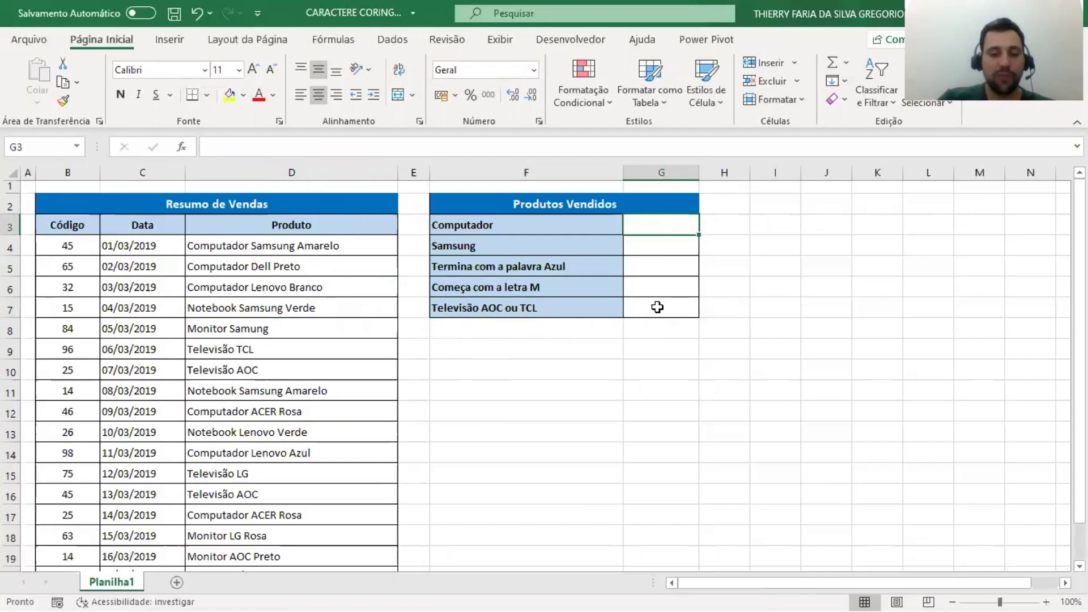
text(=)
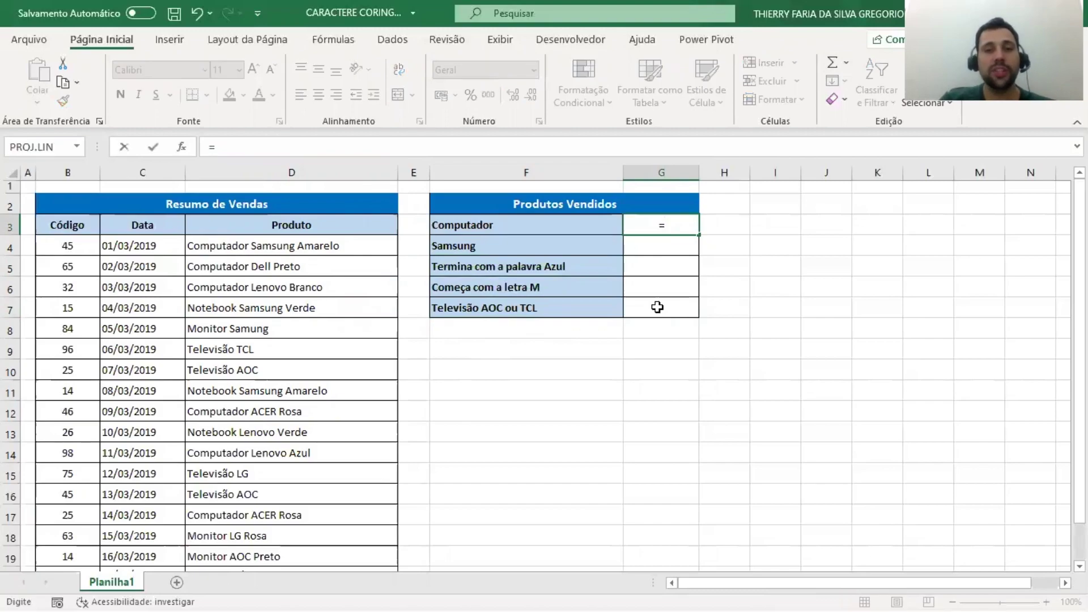
text(CONT)
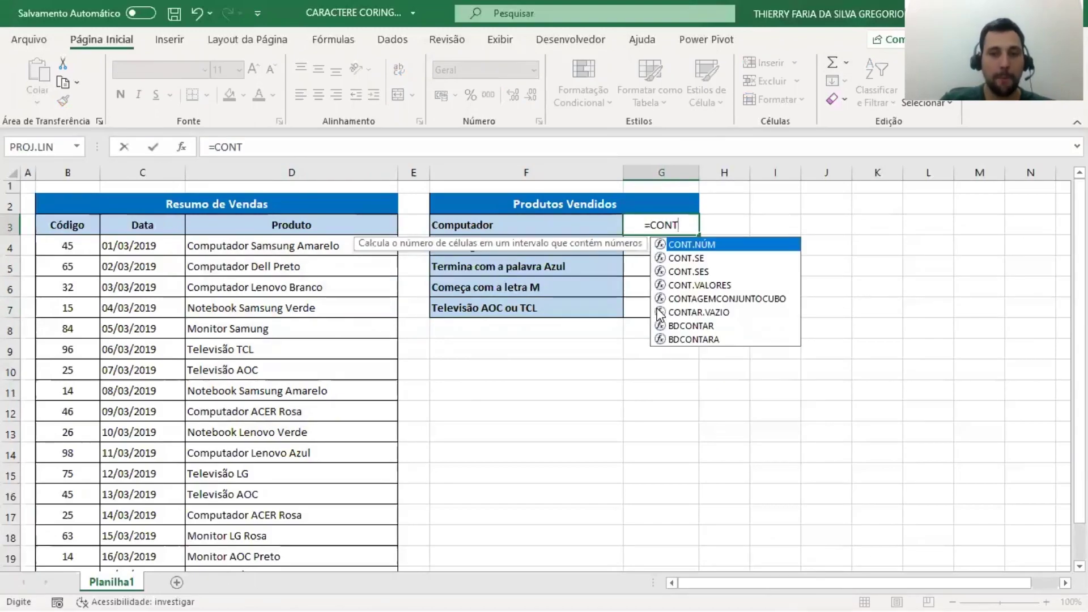
text(.SE()
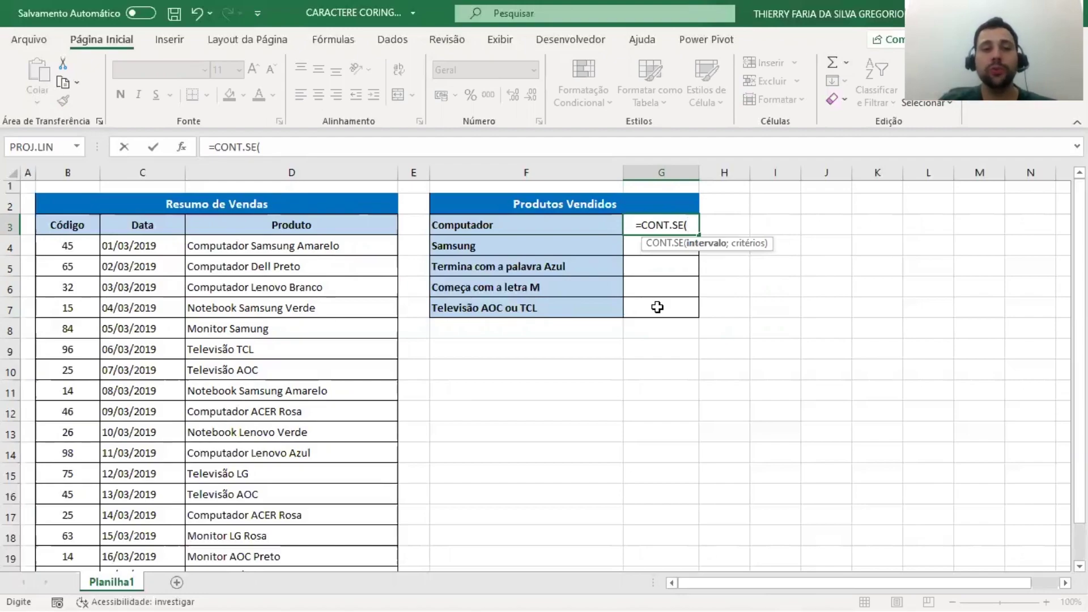
click(306, 245)
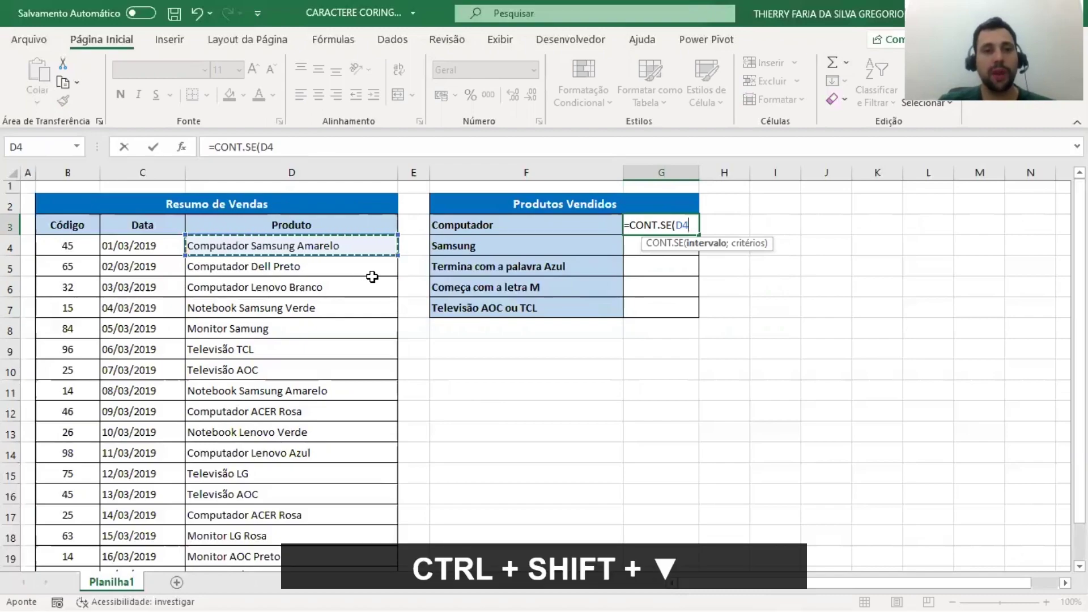
key(ctrl+shift+Down)
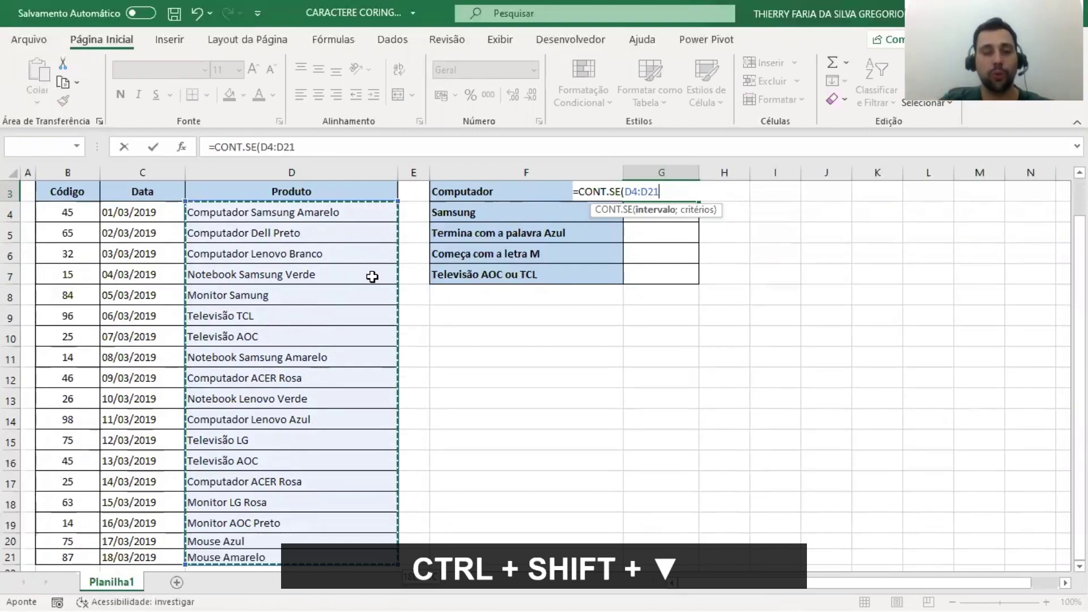
text(;)
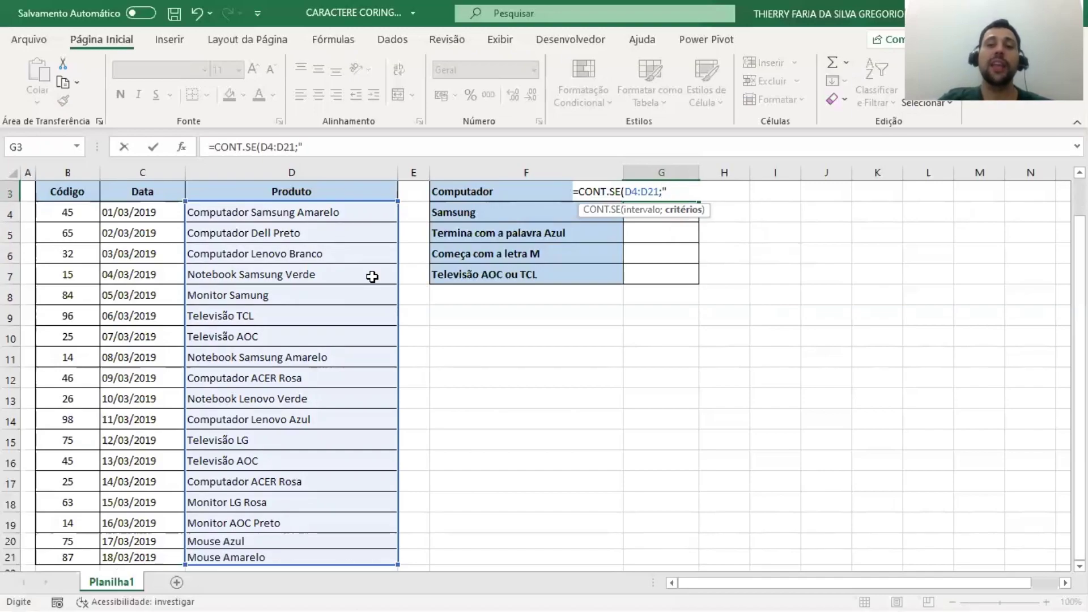
text(c)
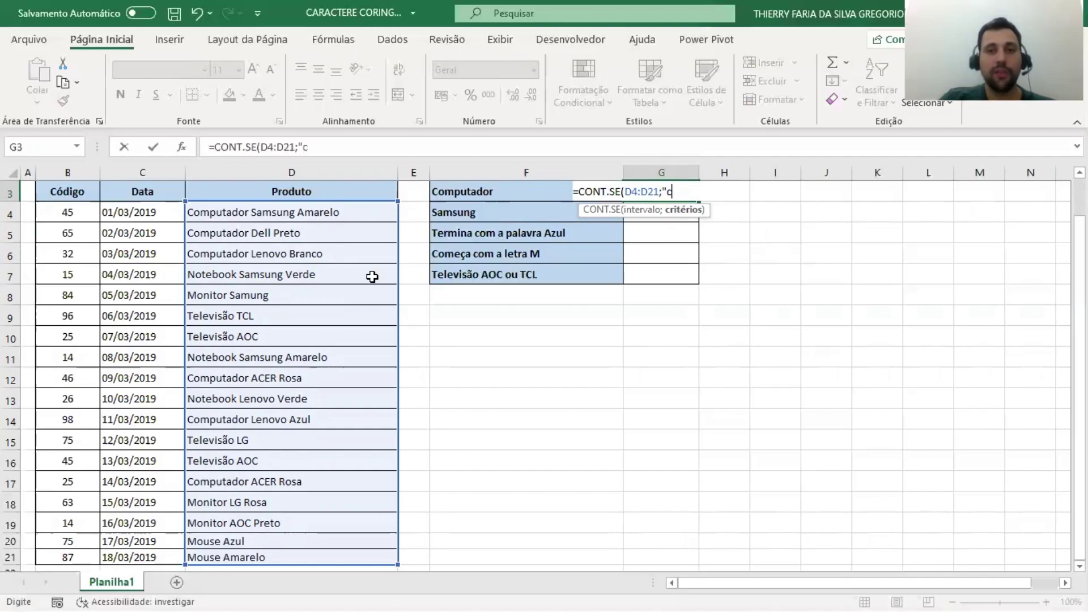
text(om)
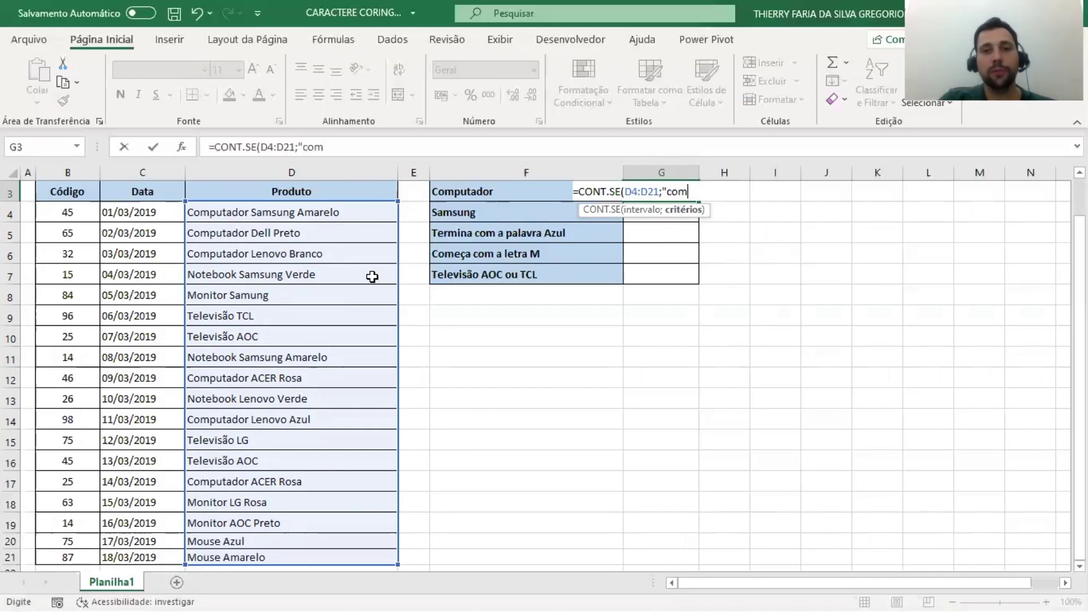
text(putador"))
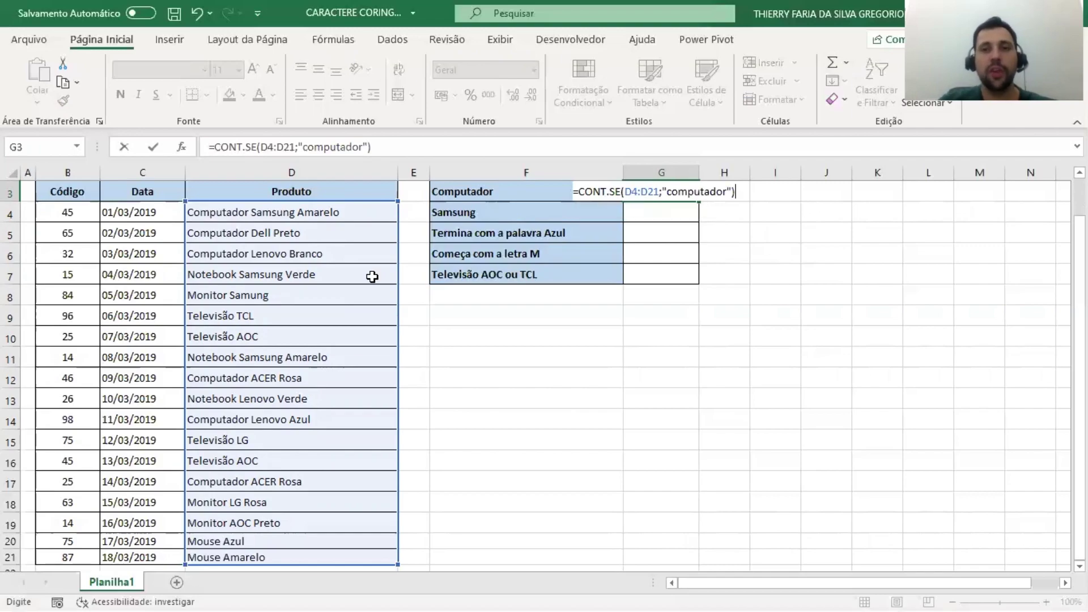
key(Return)
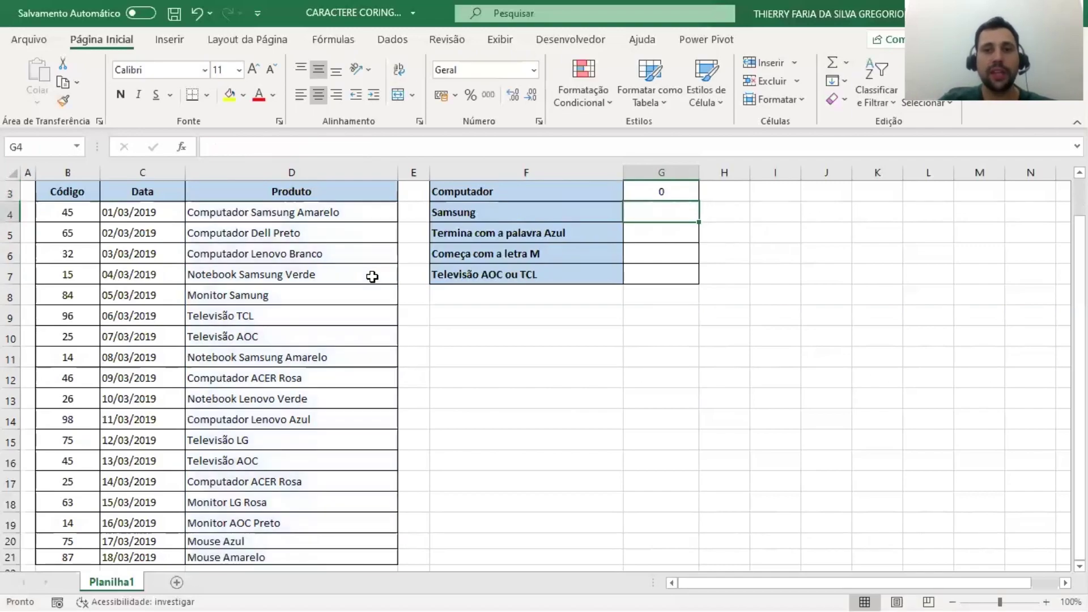
- Turn on filtering for the whole of row 3, which holds the Código, Data and Produto headers
key(Up)
key(Up)
key(Up)
key(Down)
key(Down)
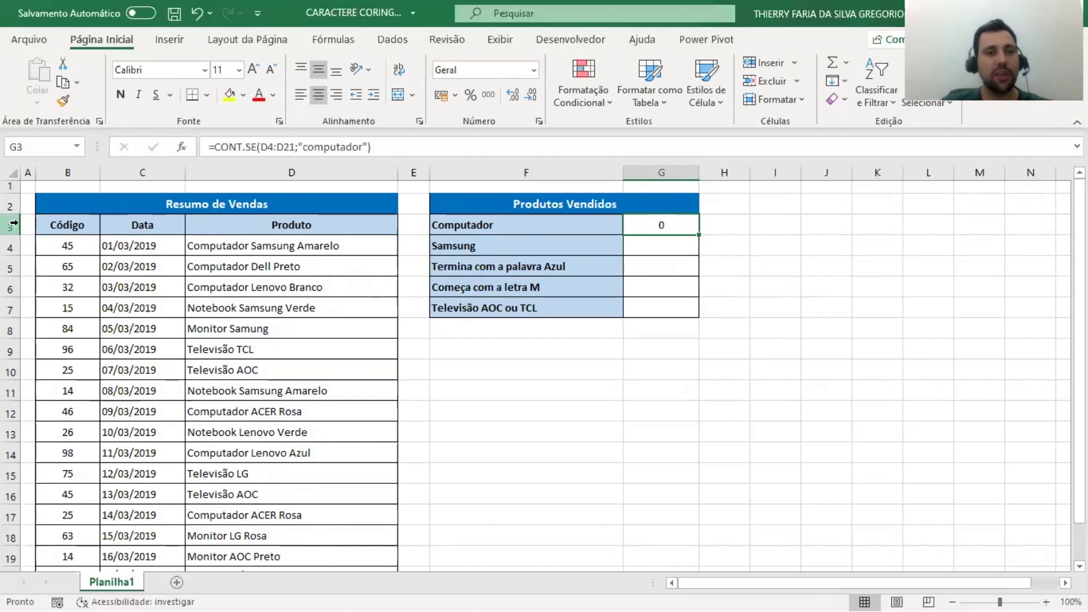
click(71, 228)
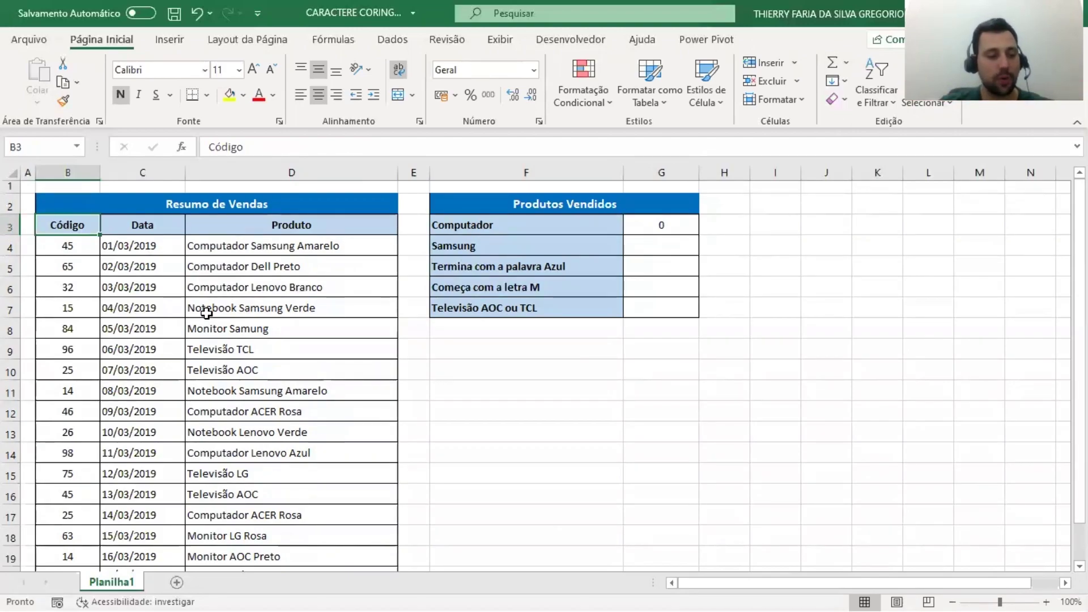
key(shift+space)
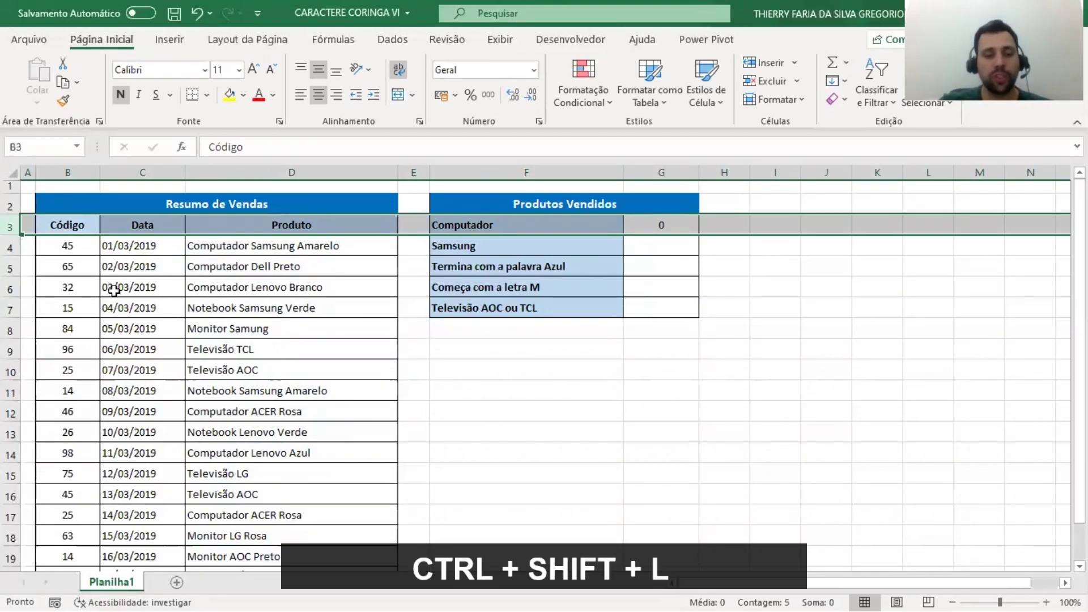
key(ctrl+shift+l)
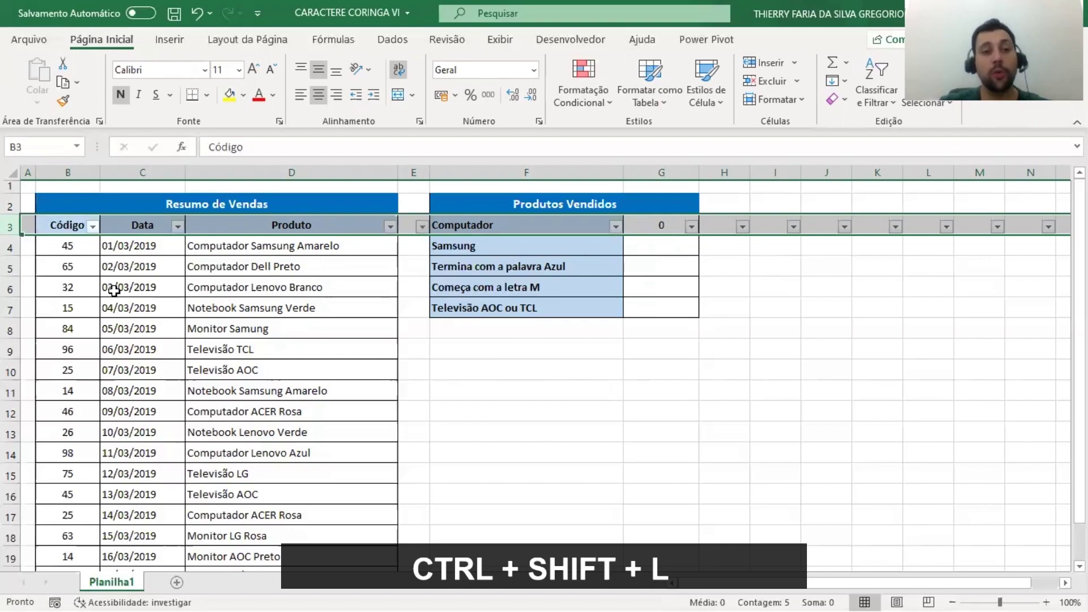
- Filter the Produto column to the items matching "computador"
click(328, 268)
click(315, 227)
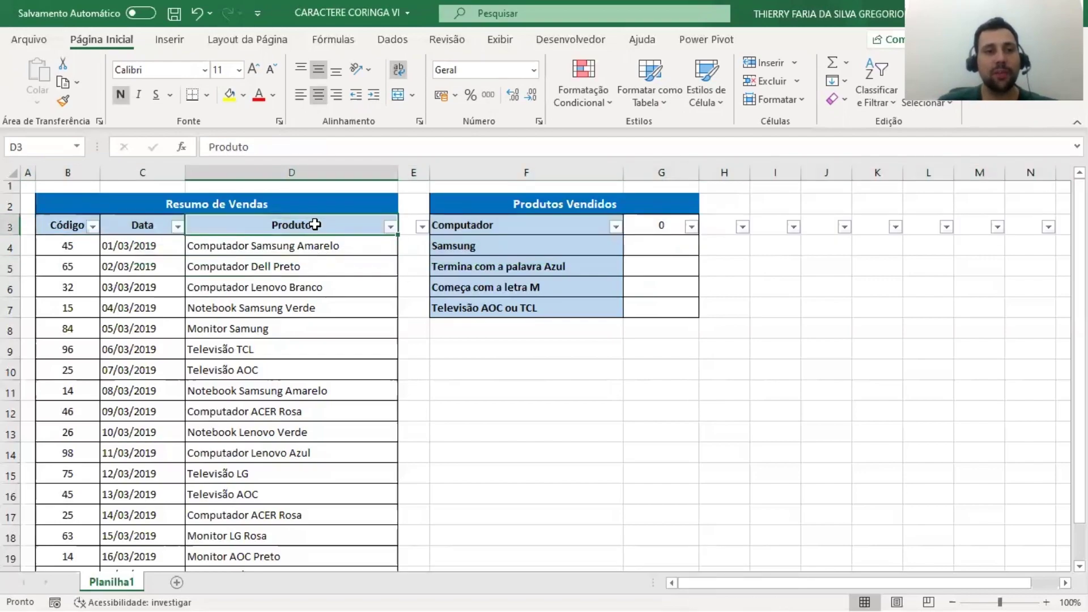
click(391, 226)
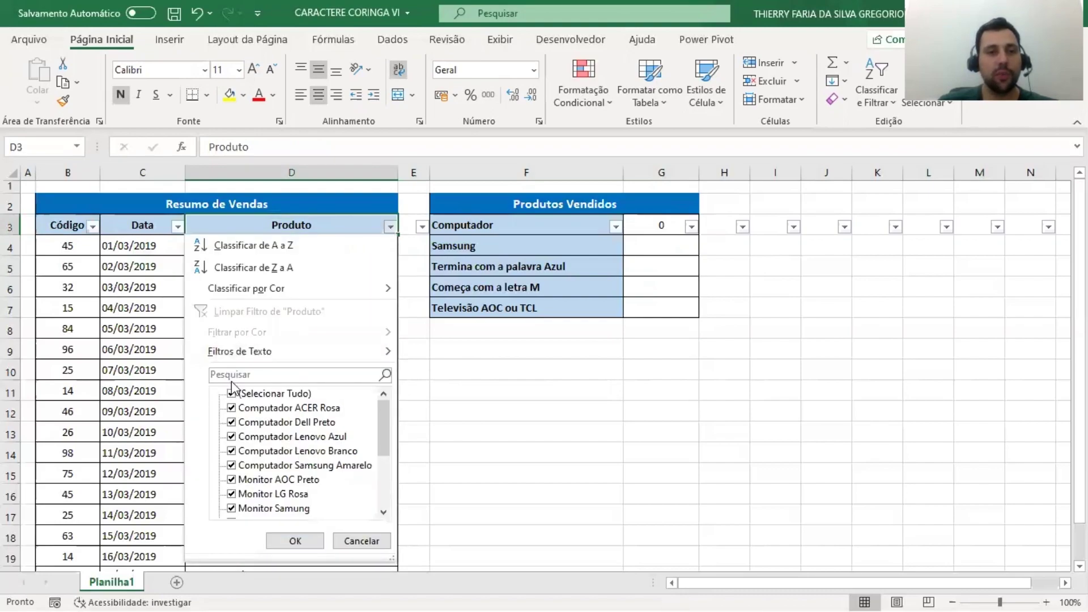
click(233, 373)
text(com)
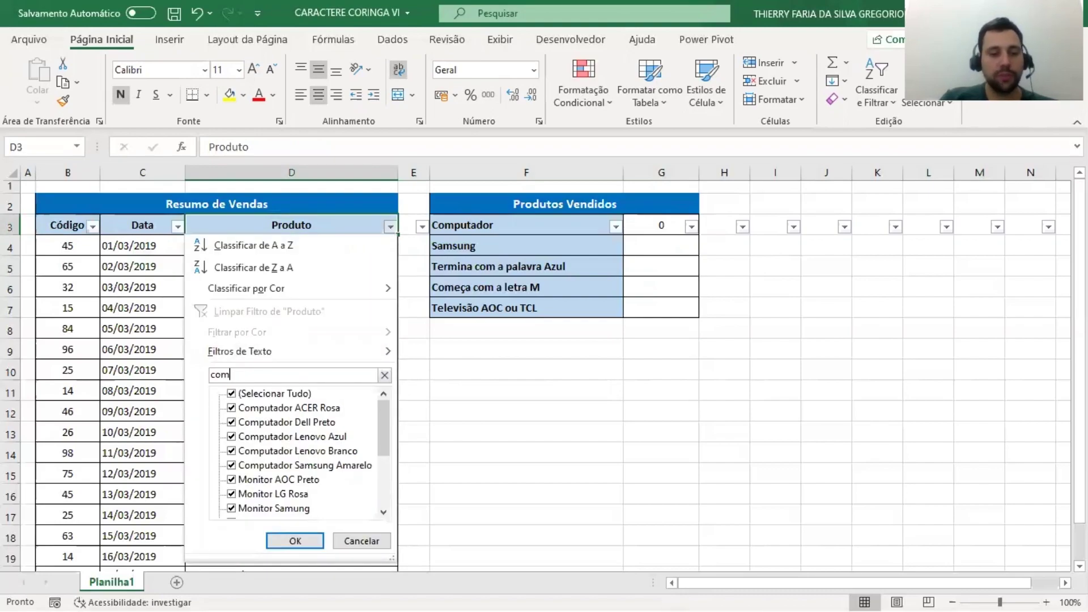
text(putador)
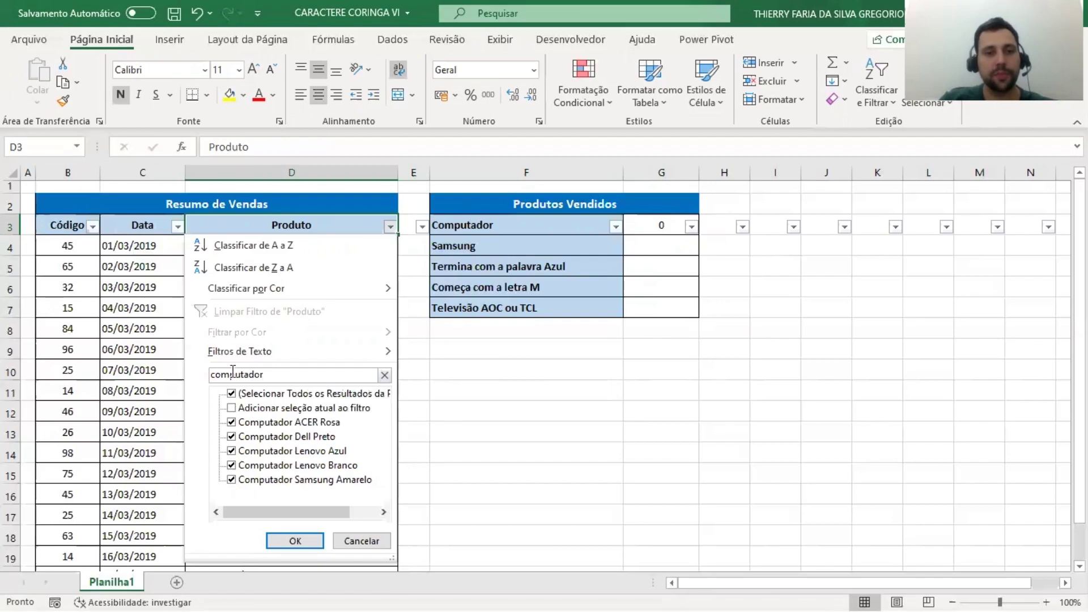
key(Return)
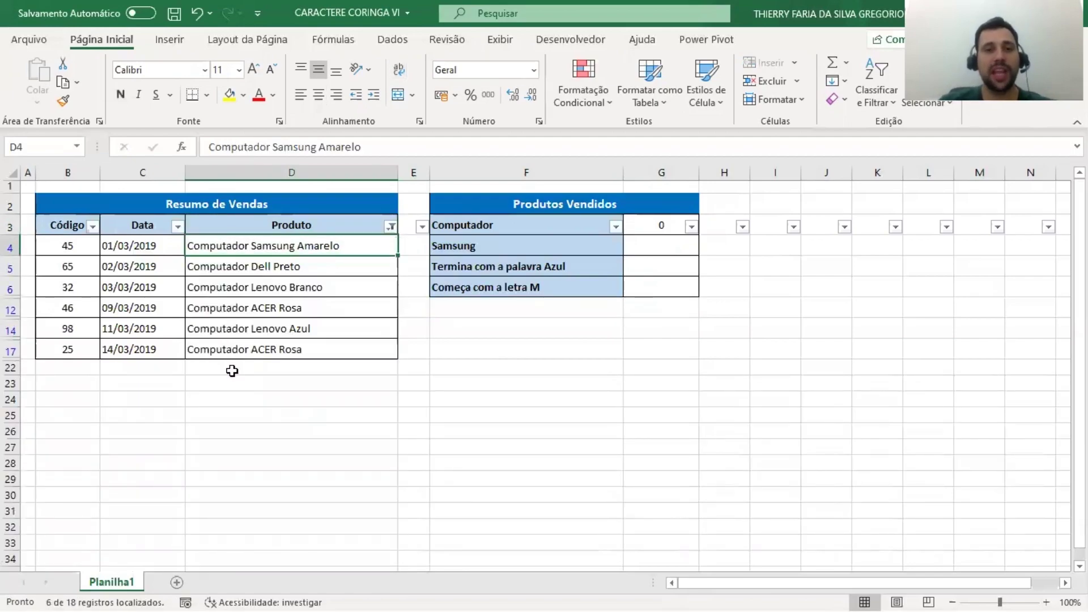
- Compare the filtered computer rows in the sales table with the count formula's result in cell G3
key(Right)
key(Right)
key(Right)
key(Up)
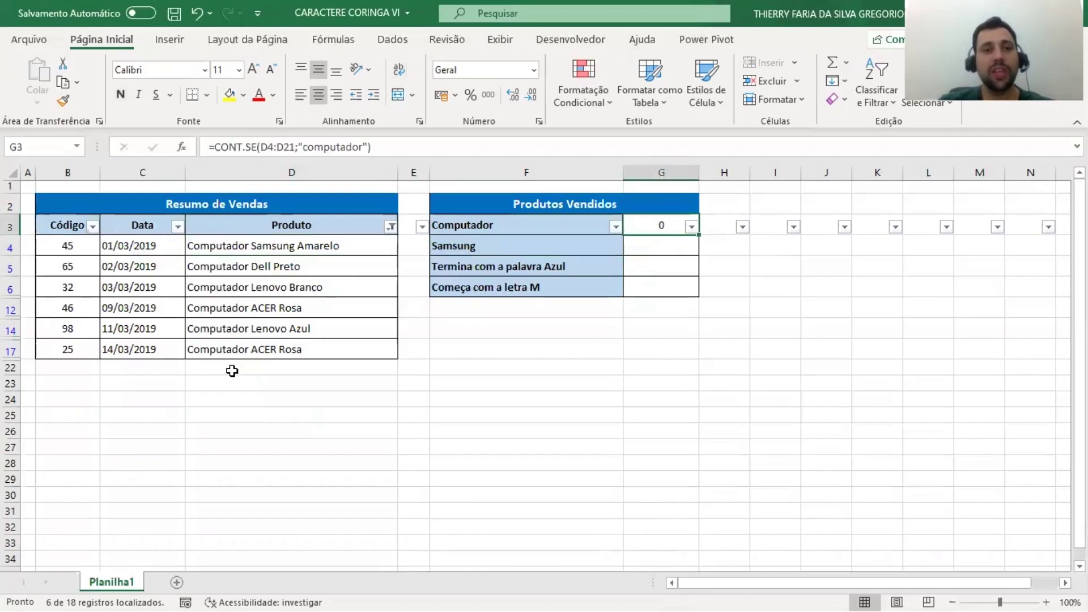
key(Left)
key(Left)
key(Left)
key(Left)
key(Left)
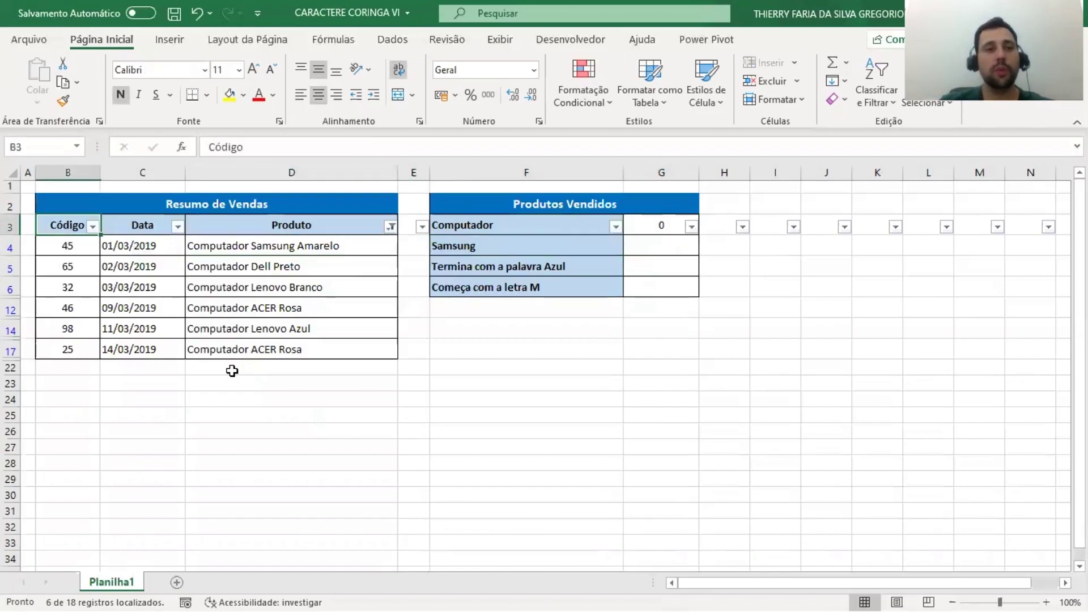
- Reselect all items in the Produto filter to show every sales row again
click(391, 227)
click(261, 393)
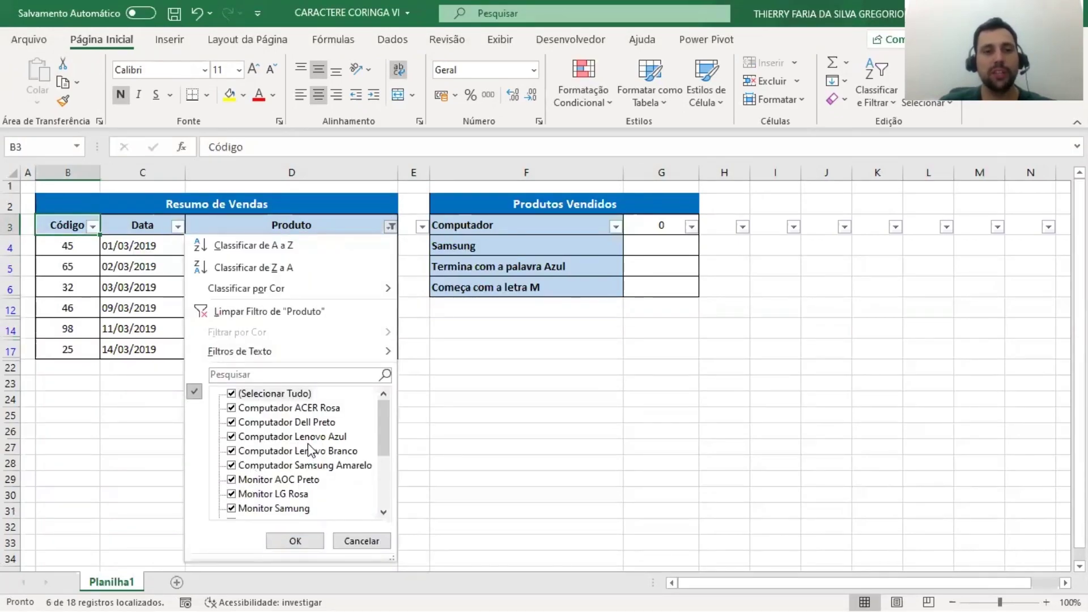
click(305, 541)
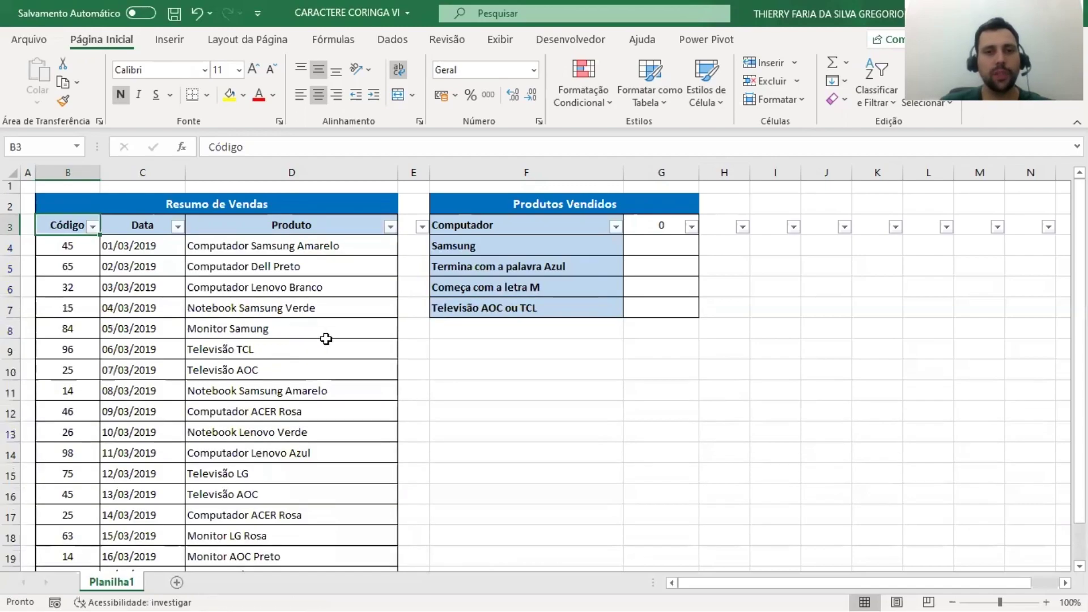
click(340, 331)
- Add an asterisk wildcard after the word in the G3 count formula so its criterion reads "computador*"
click(645, 228)
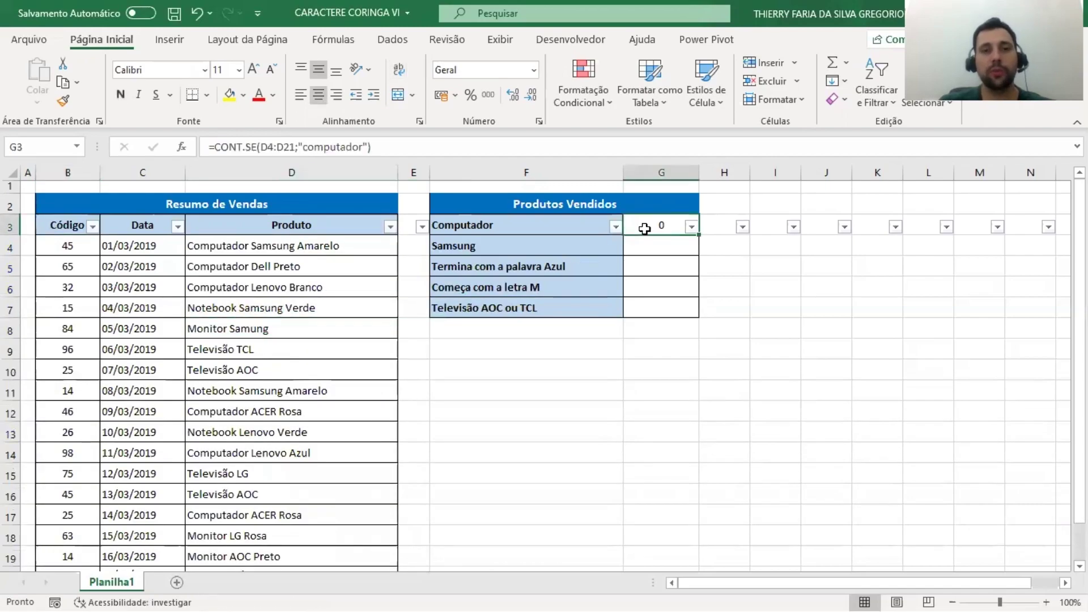
double_click(645, 228)
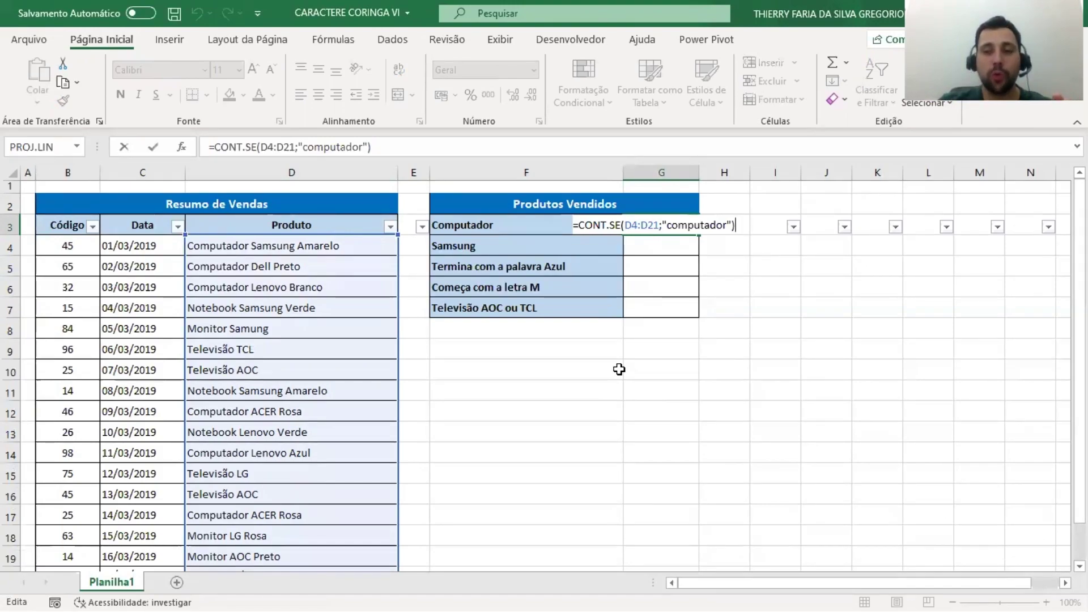
key(Left)
key(Left)
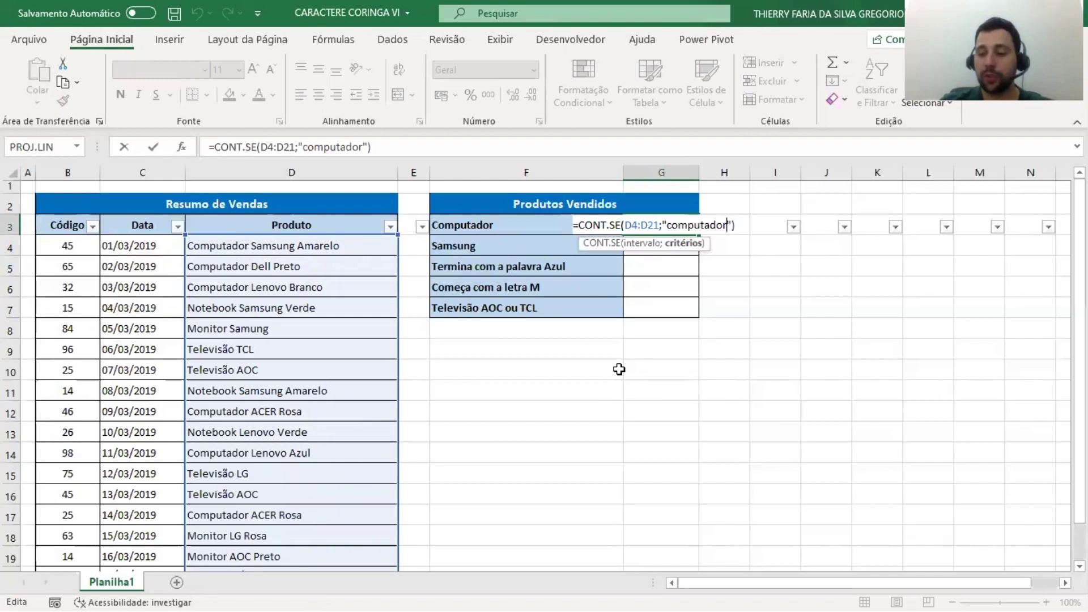
text(*)
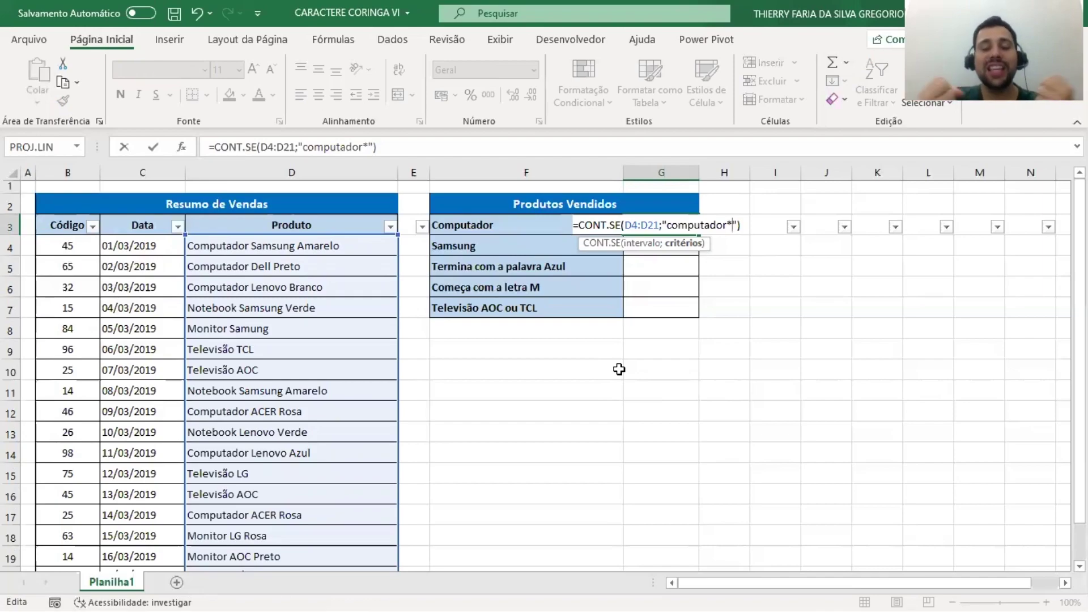
key(ctrl+Return)
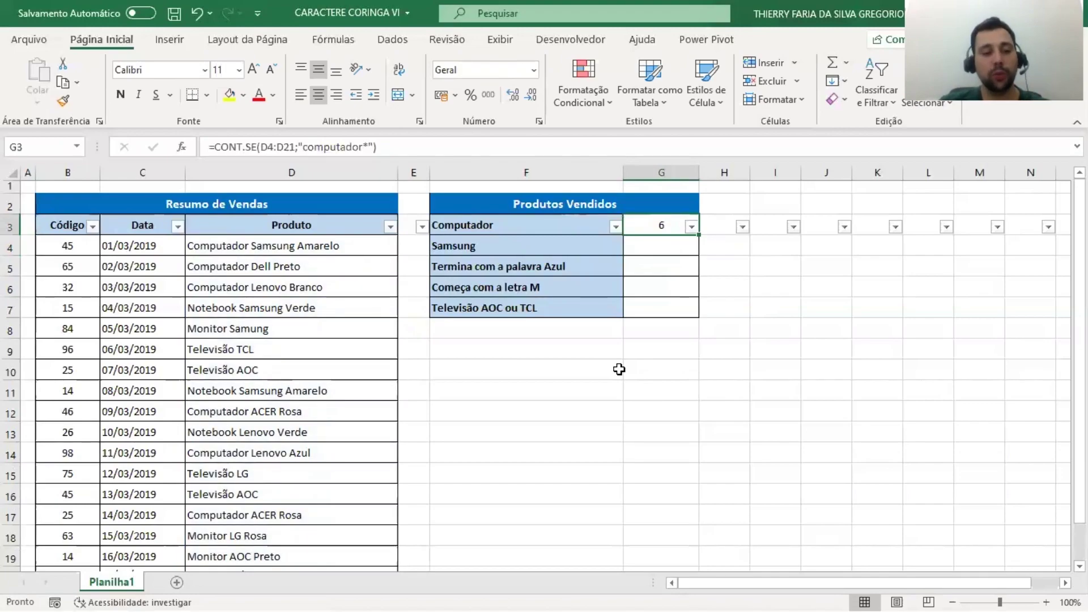
key(F2)
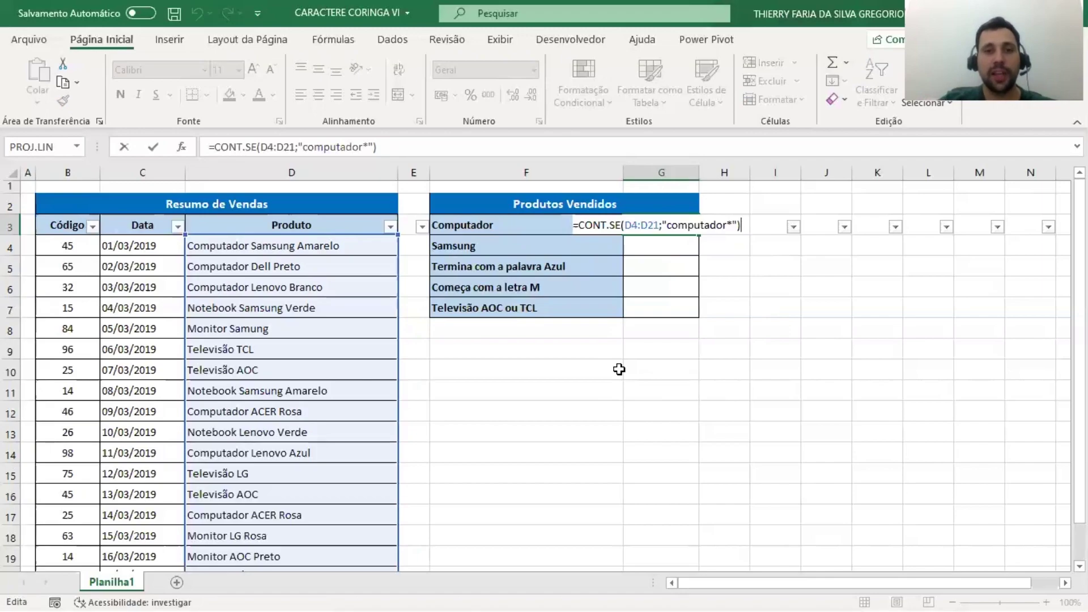
key(Return)
key(Left)
key(Right)
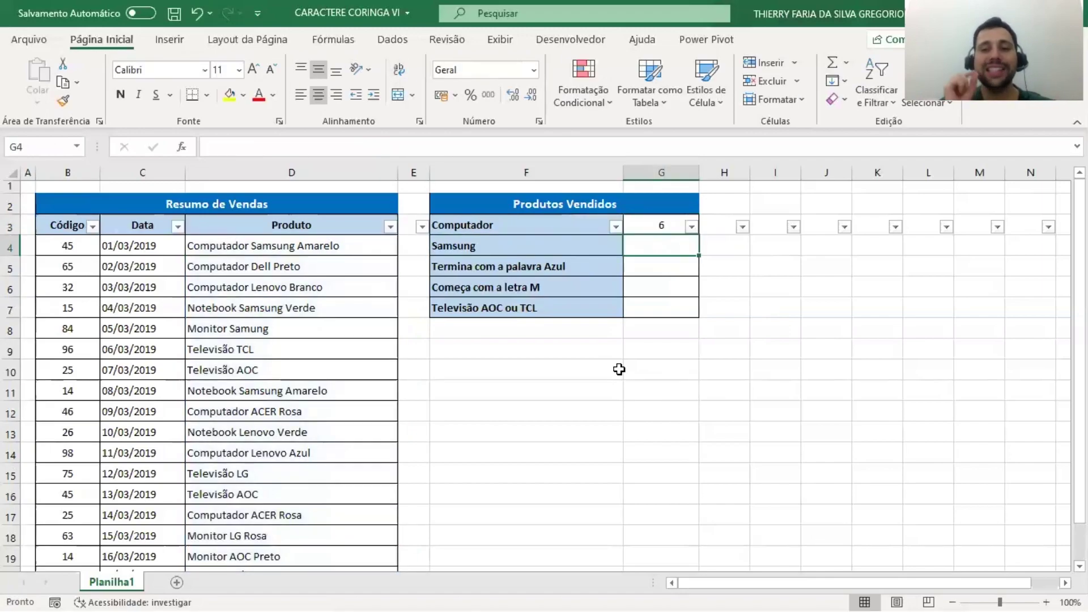
key(Left)
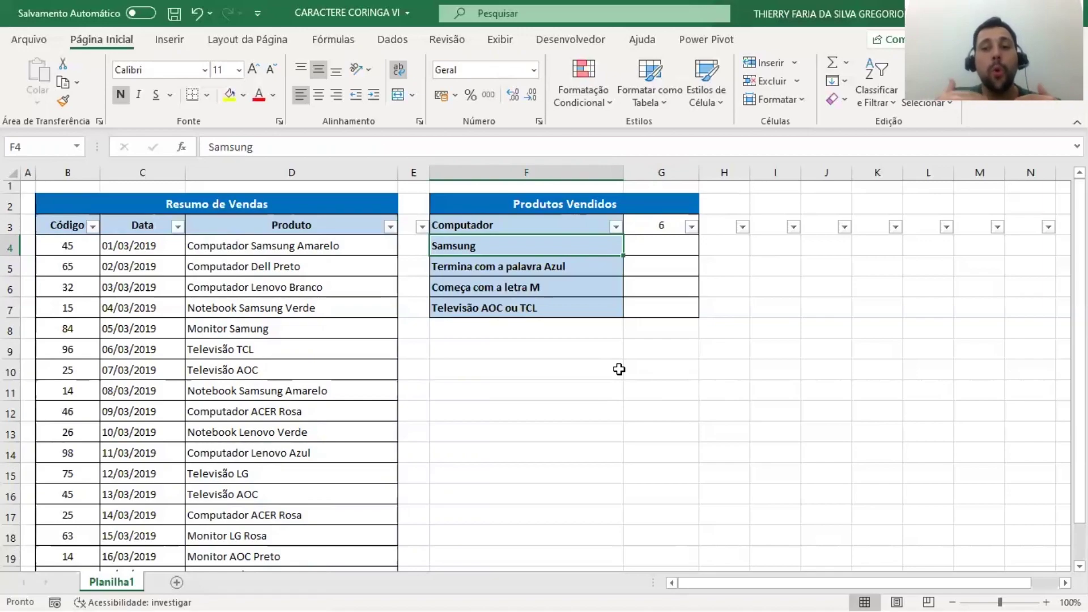
key(Right)
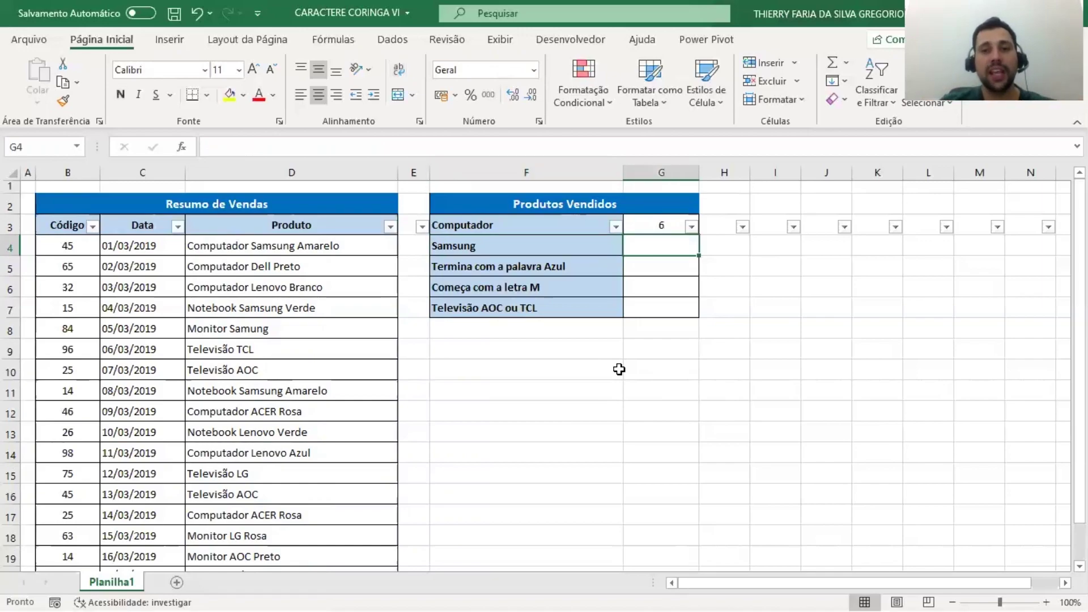
- Make the range in the G3 CONT.SE formula absolute, as $D$4:$D$21
key(Up)
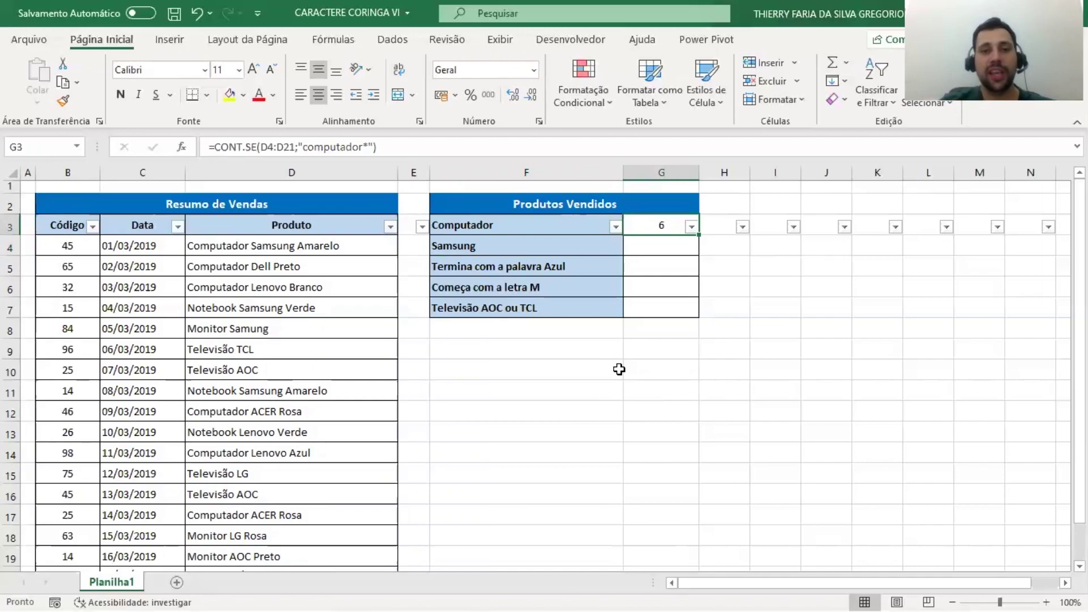
key(F2)
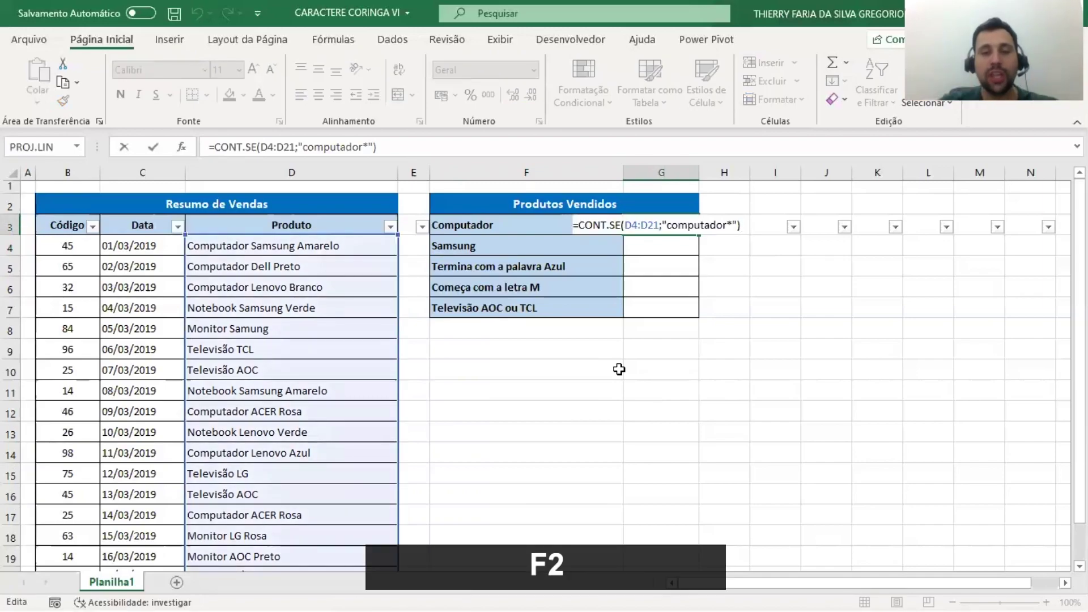
key(Left)
key(Left)
key(Left)
key(Left)
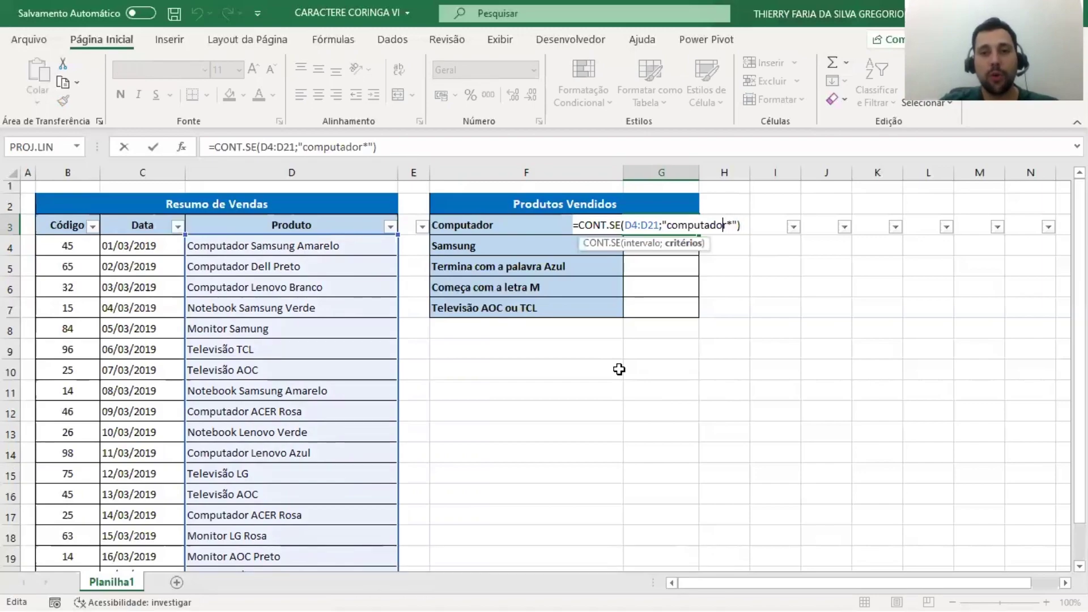
key(Left)
key(Left)
key(Left)
key(Left)
key(shift+Left)
key(shift+Left)
key(shift+Left)
key(shift+Left)
key(shift+Left)
key(shift+Left)
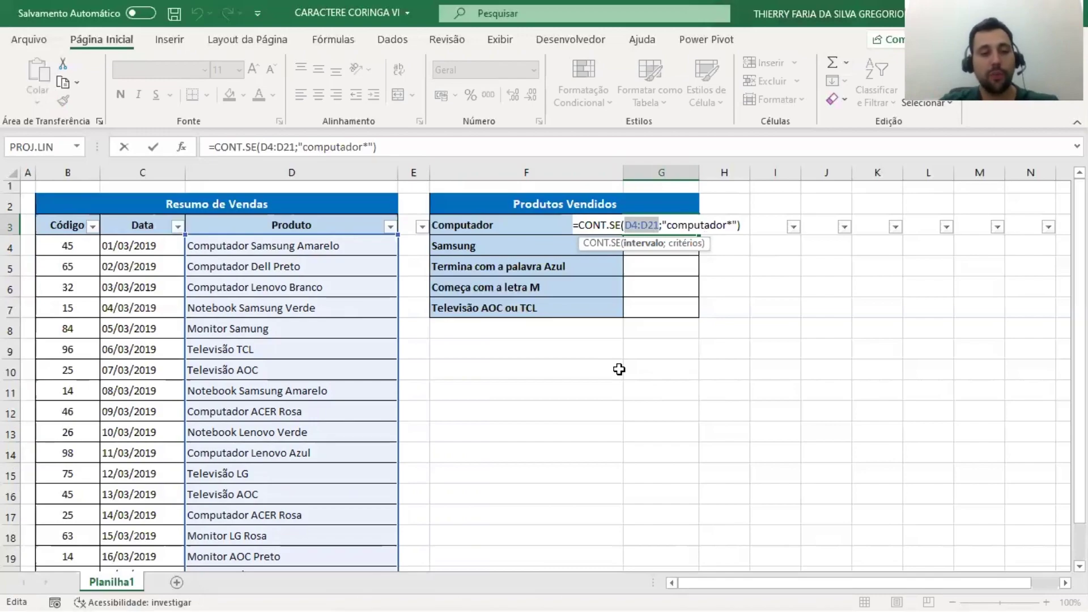
key(F4)
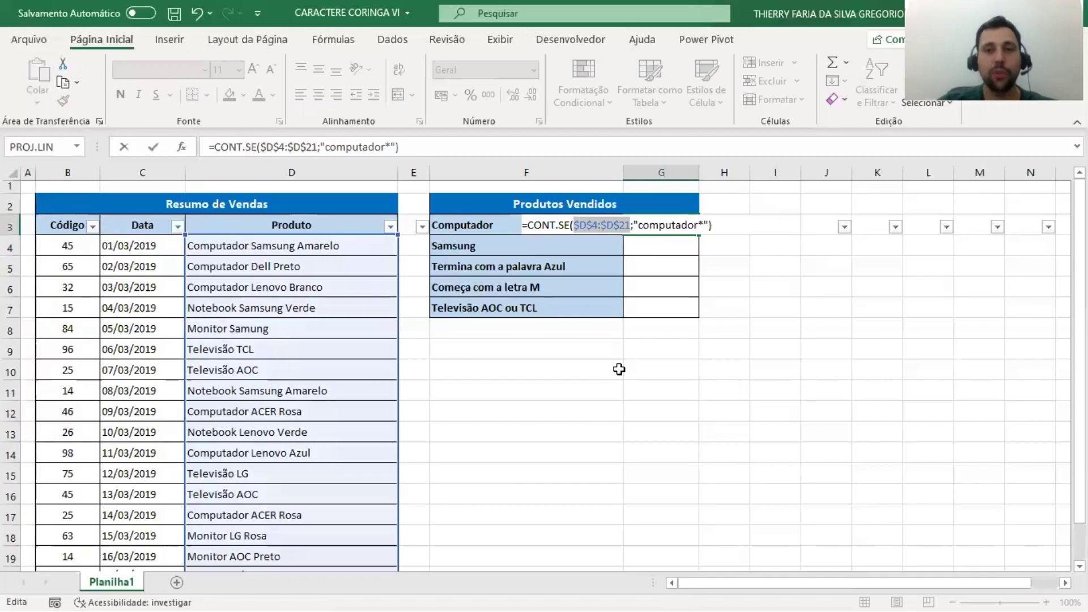
key(ctrl+Return)
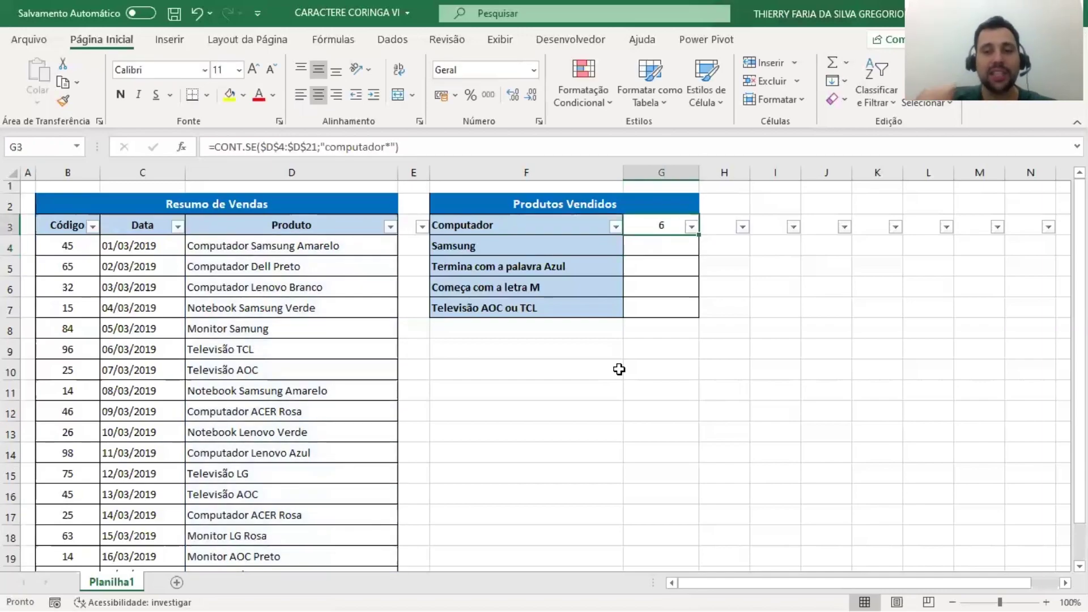
- Fill the G3 count formula down through G7 and inspect the copied formula in G5
drag(700, 237, 700, 315)
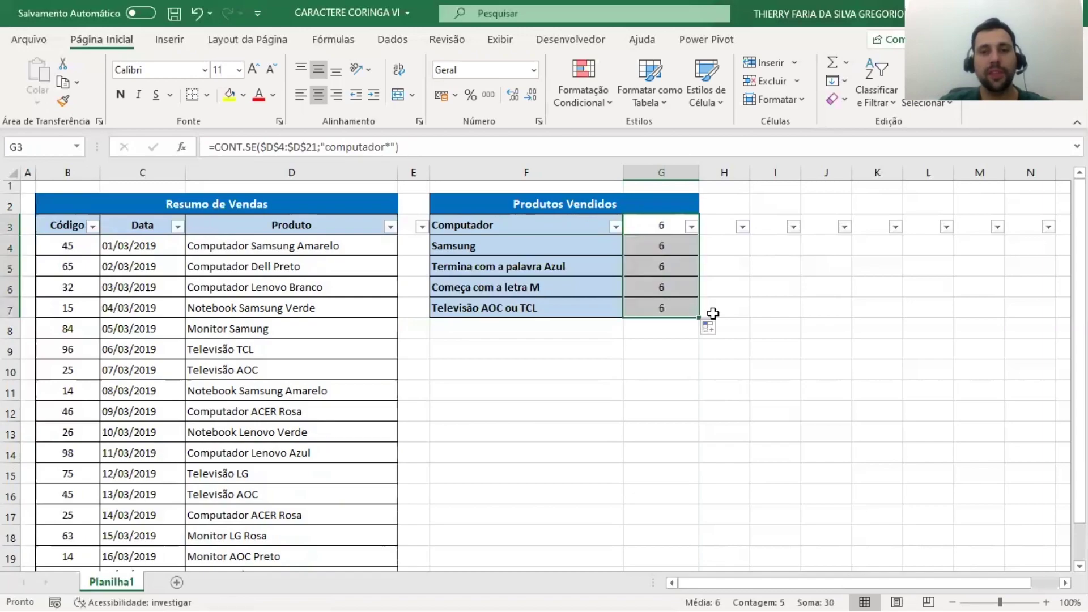
click(661, 244)
click(662, 269)
double_click(662, 268)
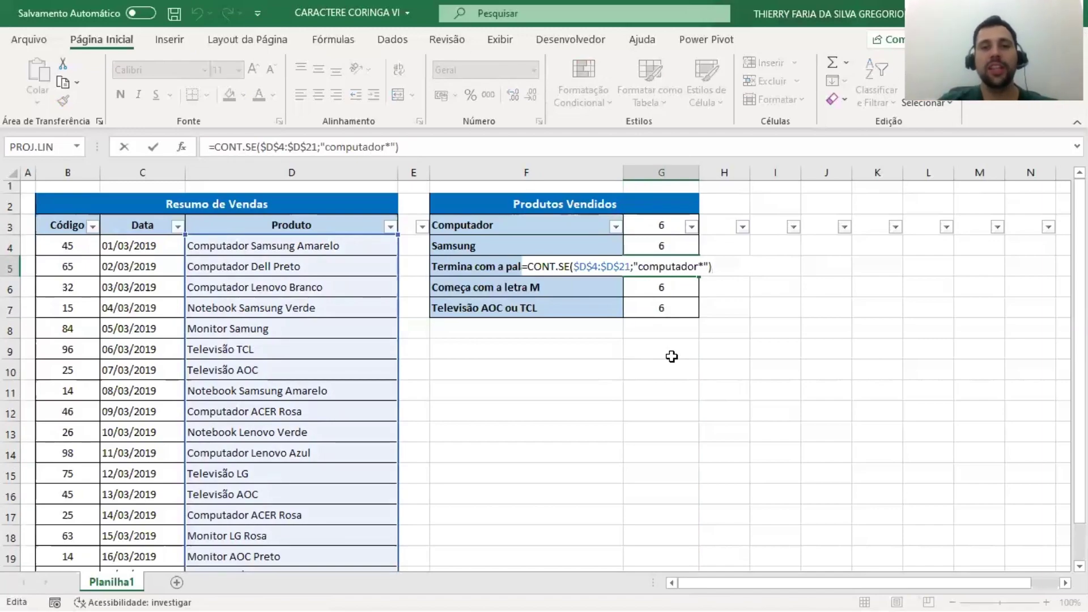
key(Escape)
- Change the criterion of the Samsung count formula in G4 to "*samsung*"
key(Up)
key(Up)
key(Down)
key(F2)
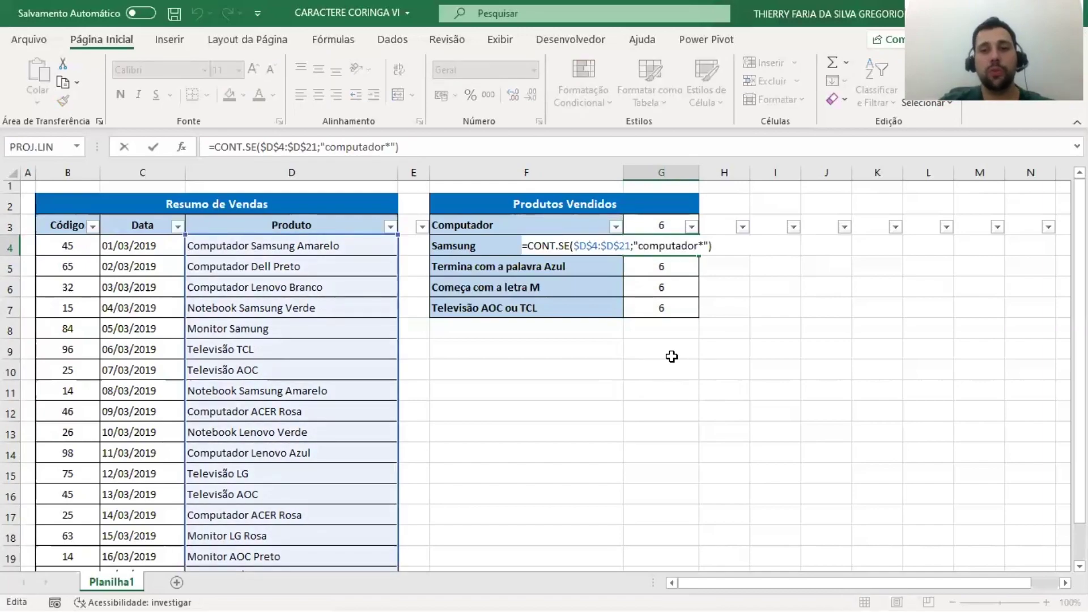
key(Left)
key(Left)
key(Left)
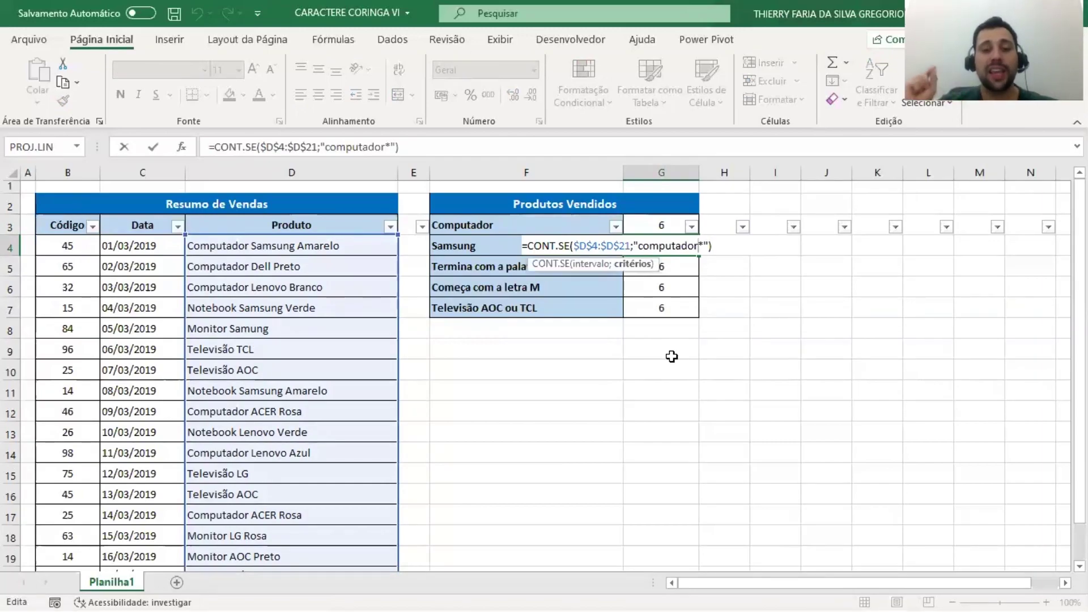
key(shift+Left)
key(shift+Left)
key(shift+Left)
key(shift+Left)
key(shift+Left)
key(shift+Left)
key(shift+Left)
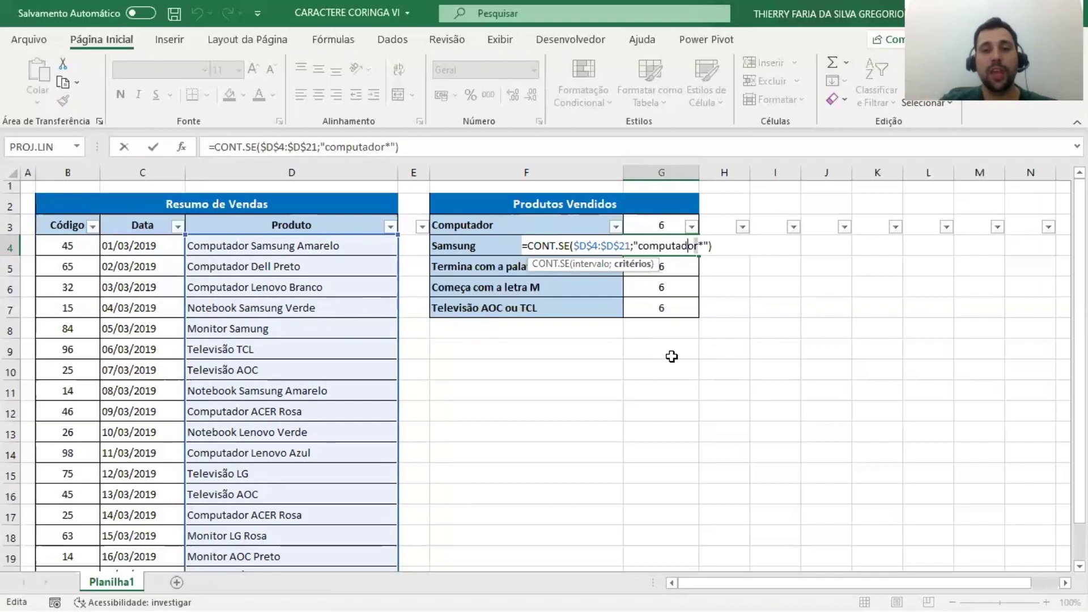
key(shift+Left)
key(shift+Left)
key(shift+Left)
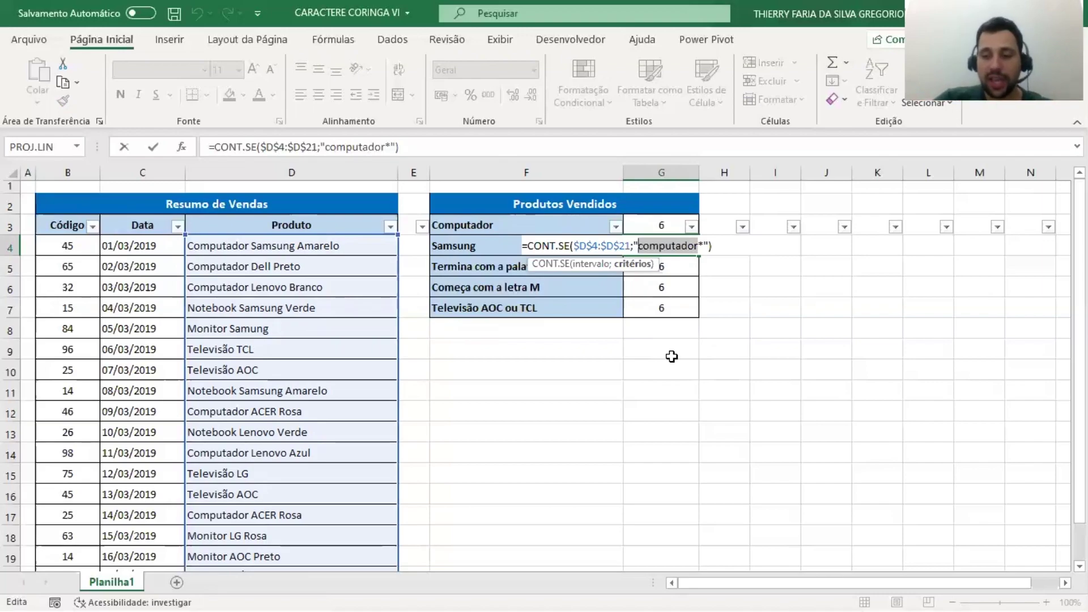
text(*samsung)
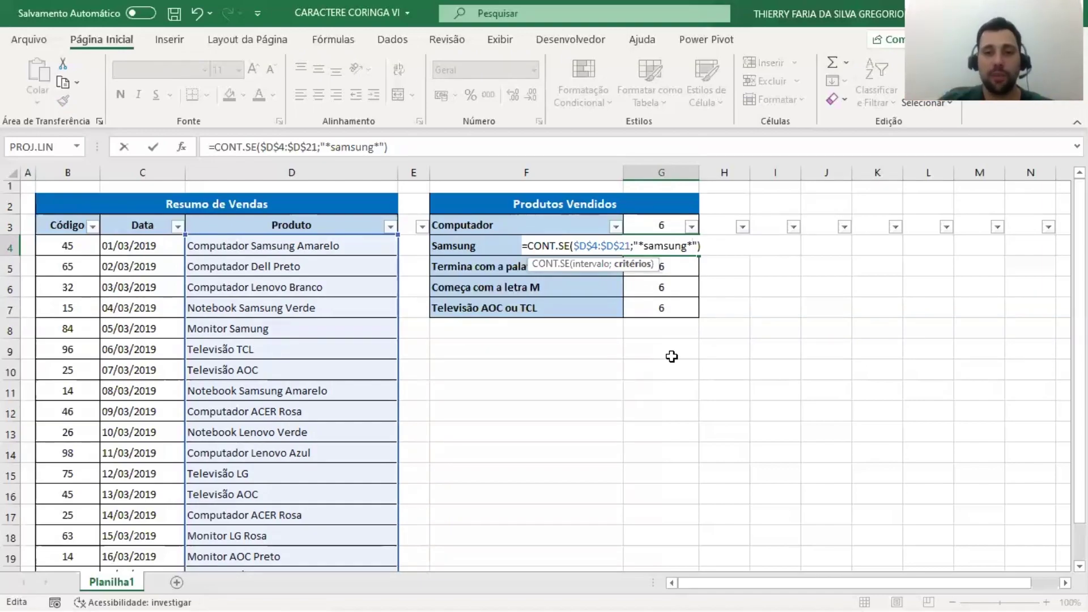
key(Return)
key(Up)
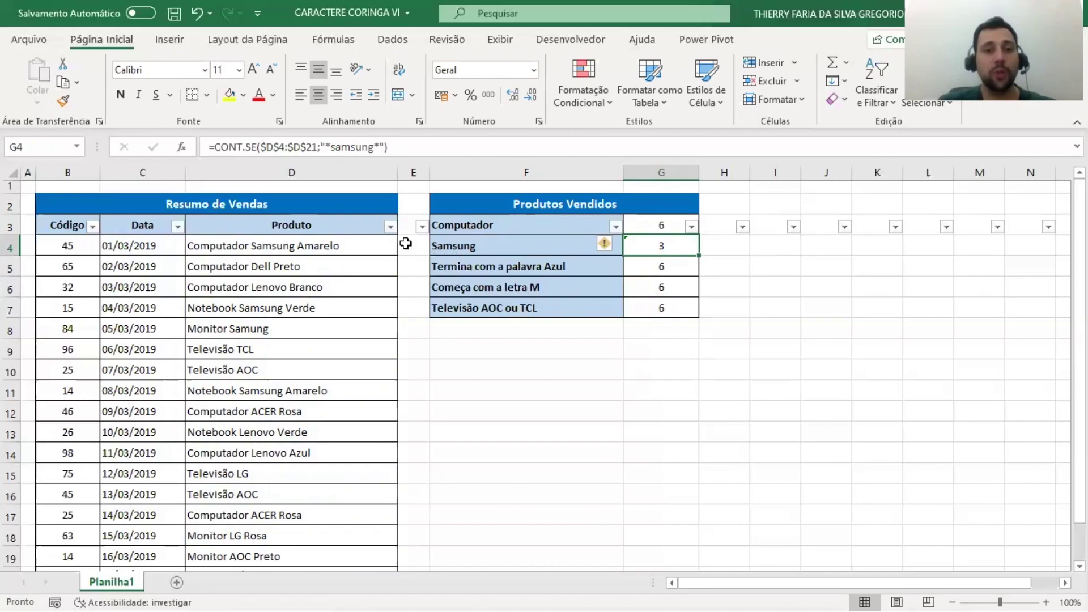
- Filter the Produto column to the items matching "samsung" and select the matching product cells to check the count
click(389, 227)
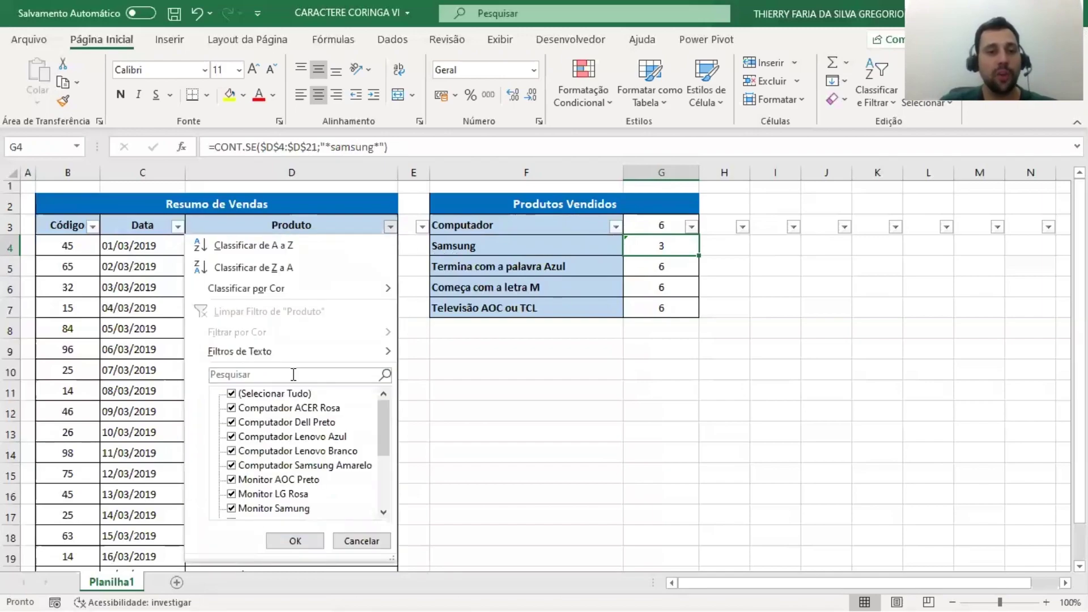
click(284, 376)
text(samsung)
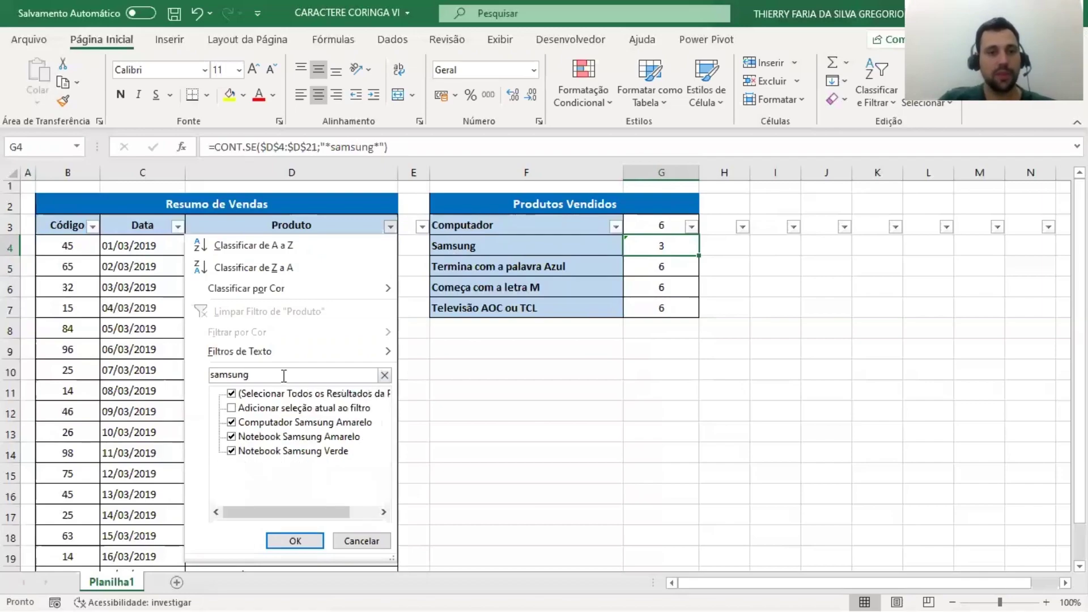
key(Return)
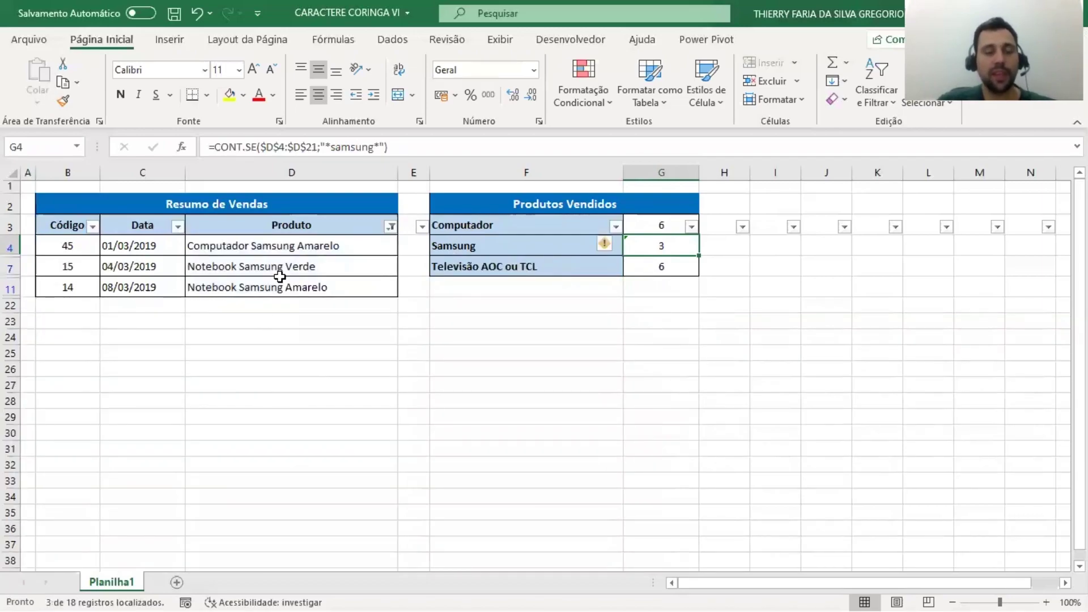
click(299, 249)
drag(297, 268, 292, 301)
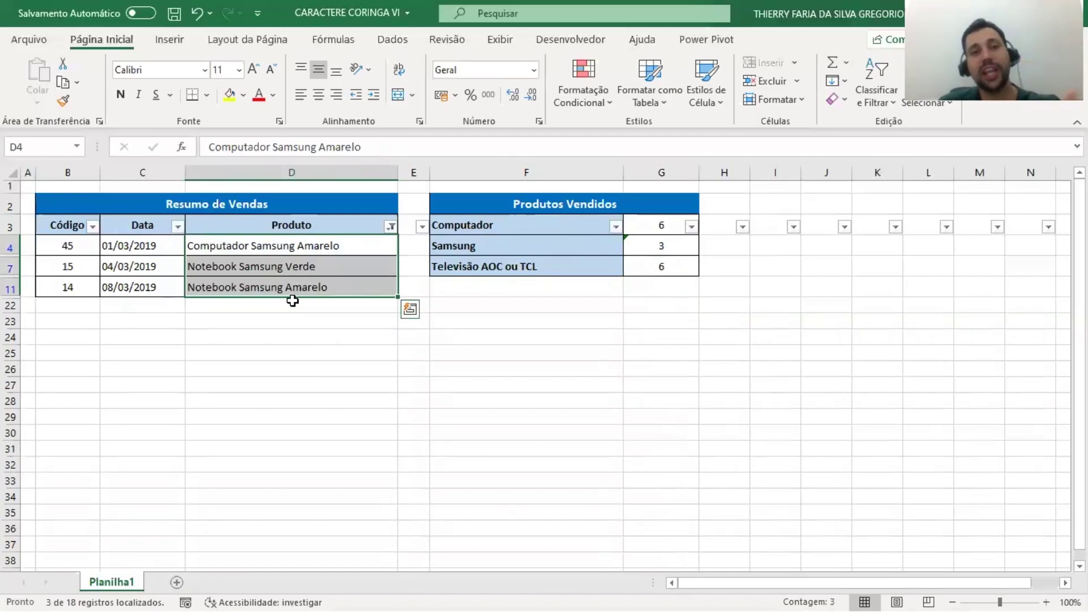
- Select all items in the Produto filter again to bring back the full sales list
click(390, 227)
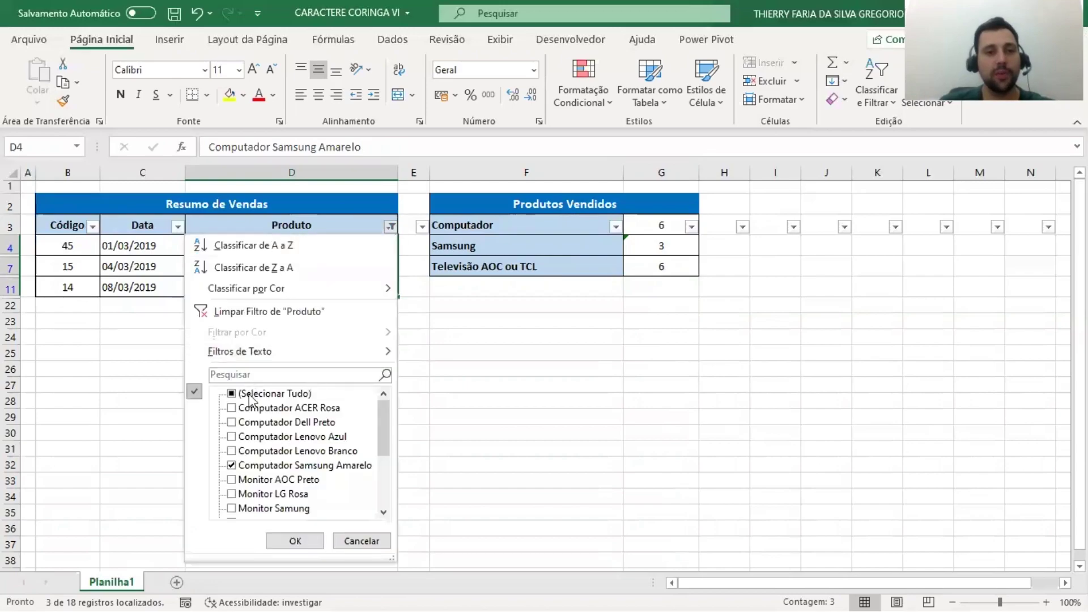
click(253, 398)
click(294, 541)
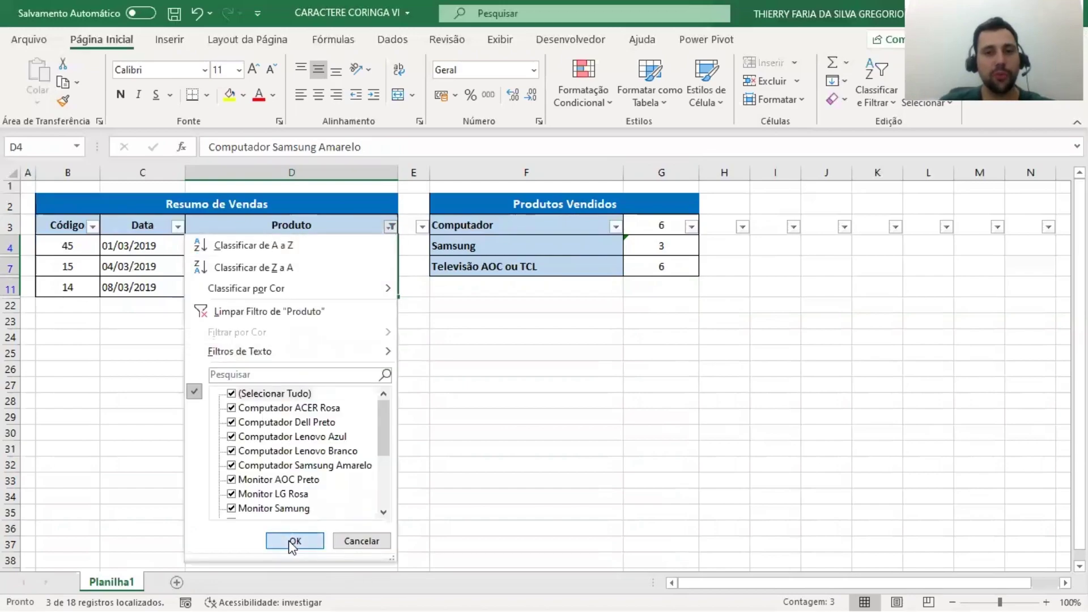
click(645, 395)
- Change the criterion of the count formula in G5 to "*azul" to count products ending in Azul
click(662, 265)
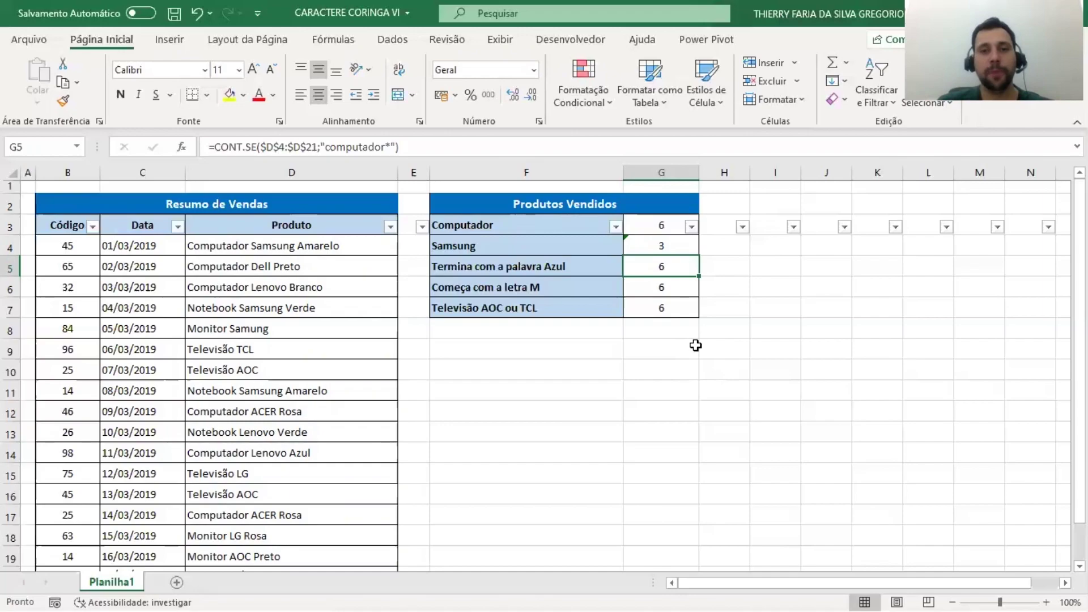
scroll(696, 345, up, 2)
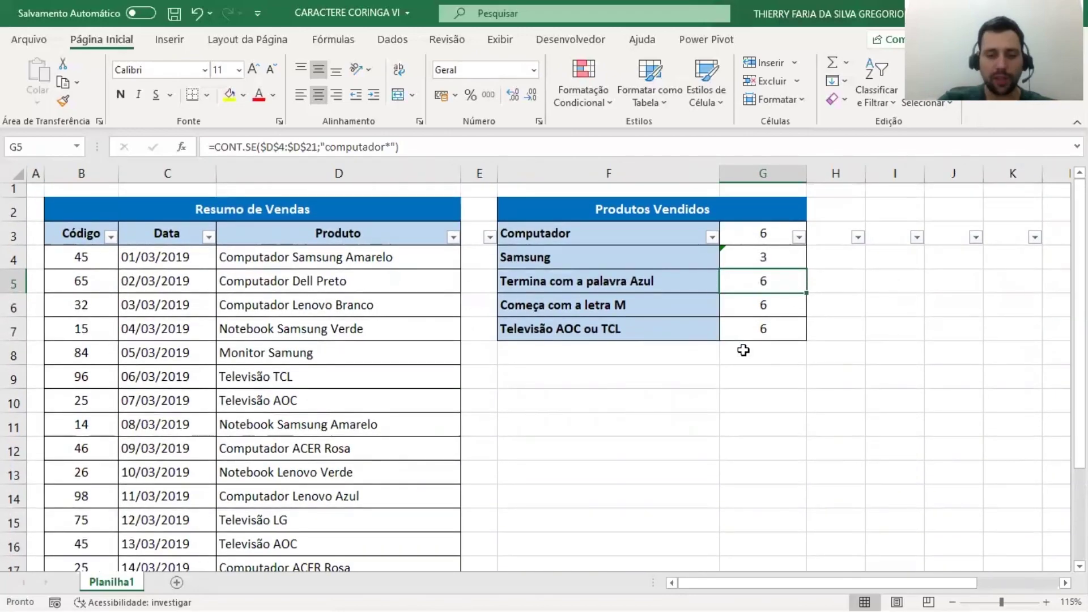
key(F2)
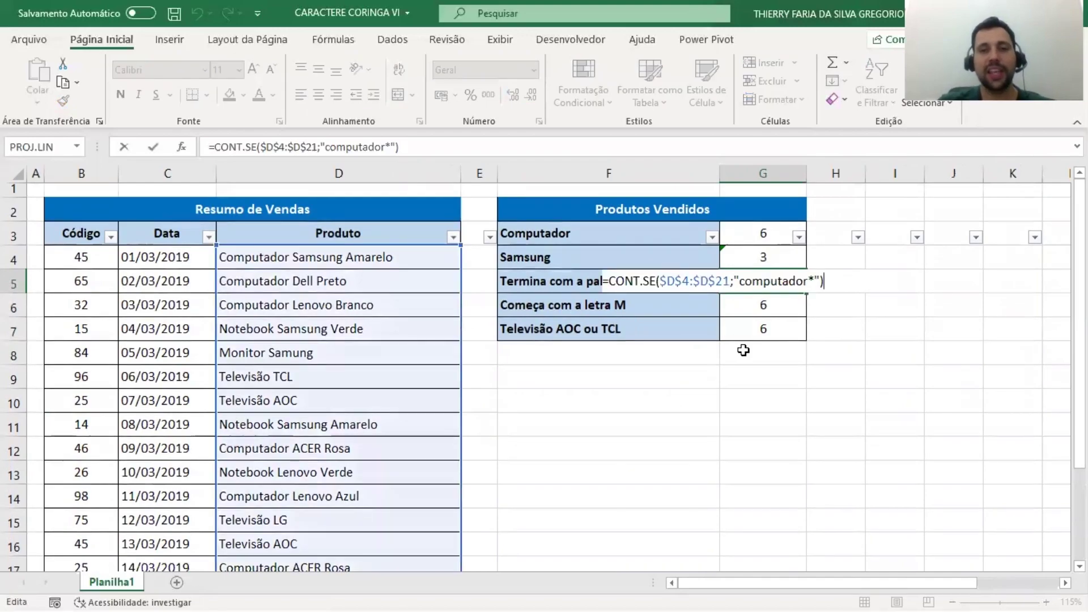
key(Left)
key(Left)
key(Left)
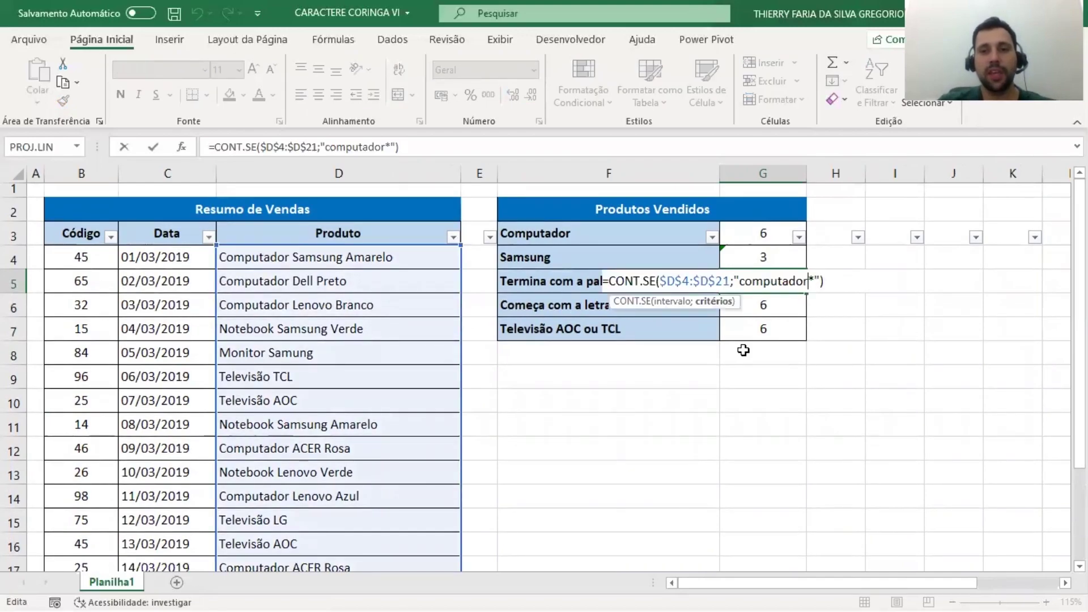
key(shift+Left)
key(shift+Left)
key(shift+Left)
key(shift+Left)
key(shift+Left)
key(shift+Left)
key(shift+Left)
key(shift+Left)
key(shift+Left)
key(shift+Left)
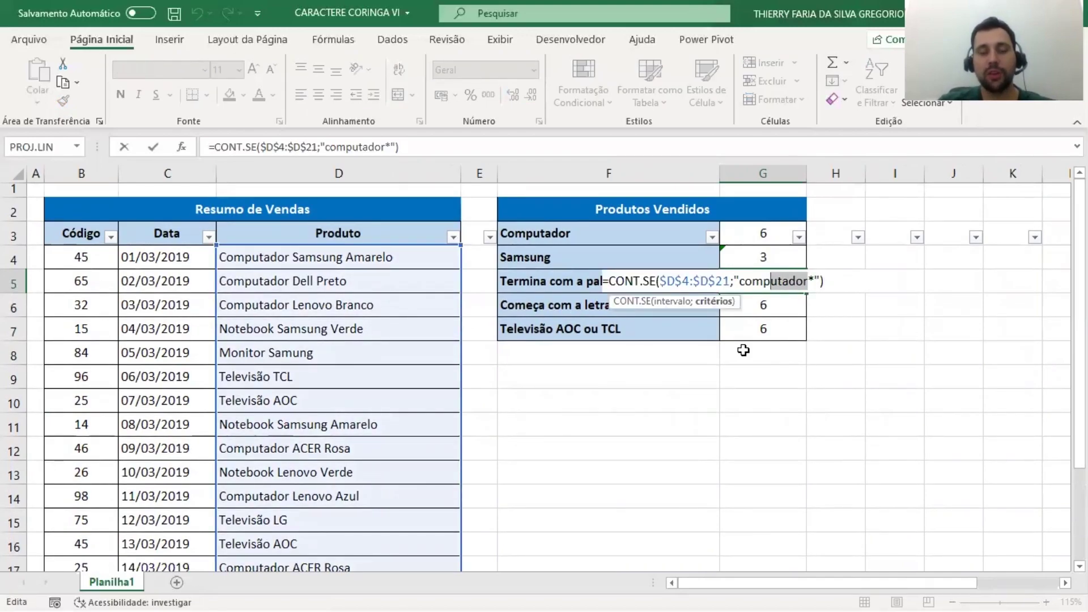
key(BackSpace)
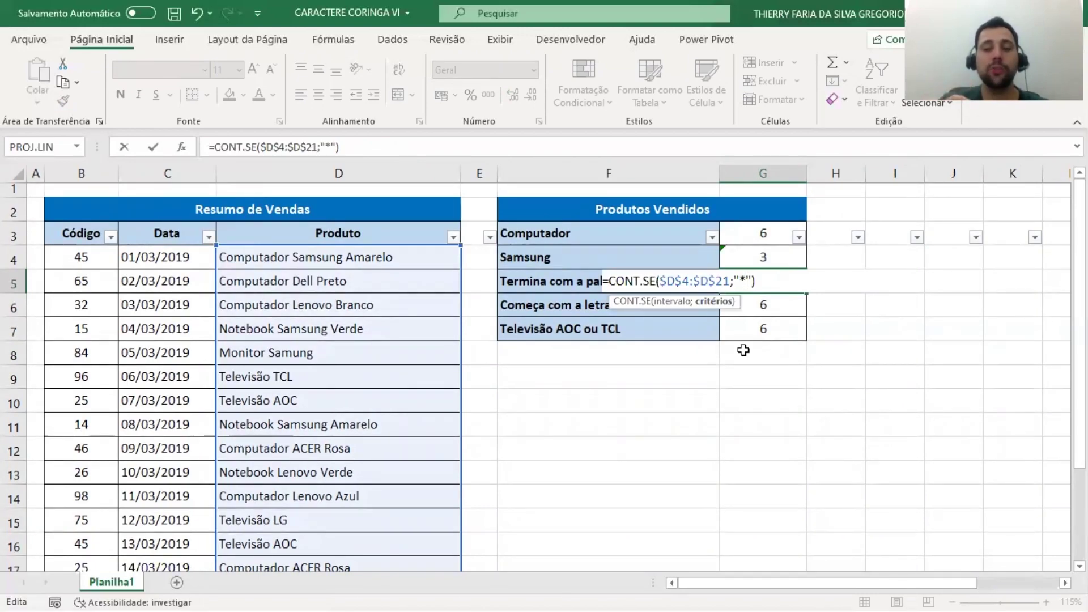
text(azul)
key(ctrl+Return)
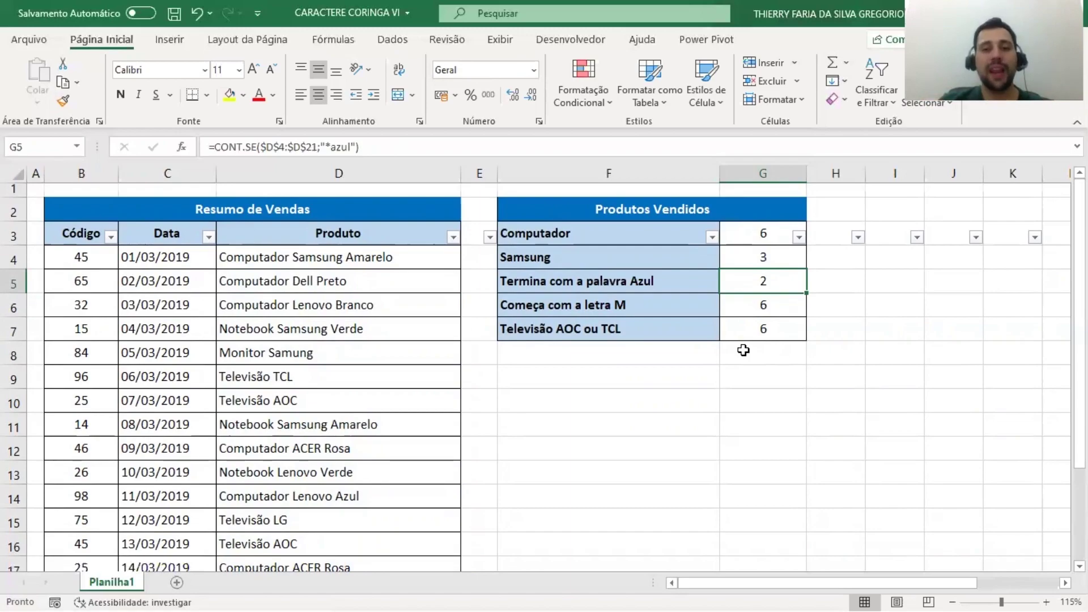
- Change the criterion of the count formula in G6 to "M*" to count products starting with the letter M
key(Down)
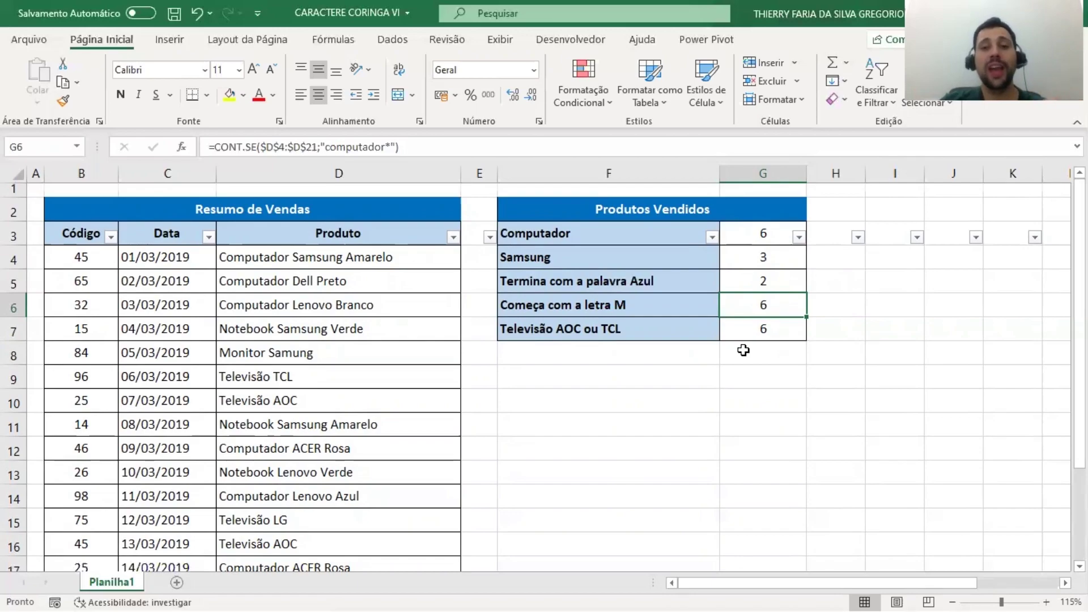
key(F2)
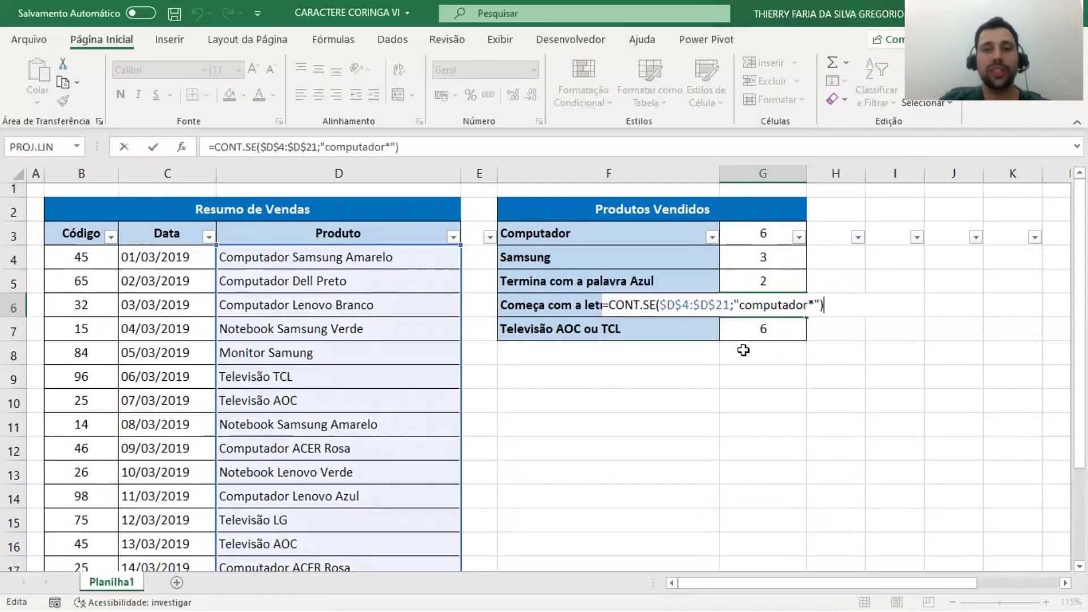
key(Left)
key(Left)
key(Left)
key(shift+Left)
key(shift+Left)
key(shift+Left)
key(shift+Left)
key(shift+Left)
key(shift+Left)
key(shift+Left)
key(shift+Left)
key(shift+Left)
key(shift+Left)
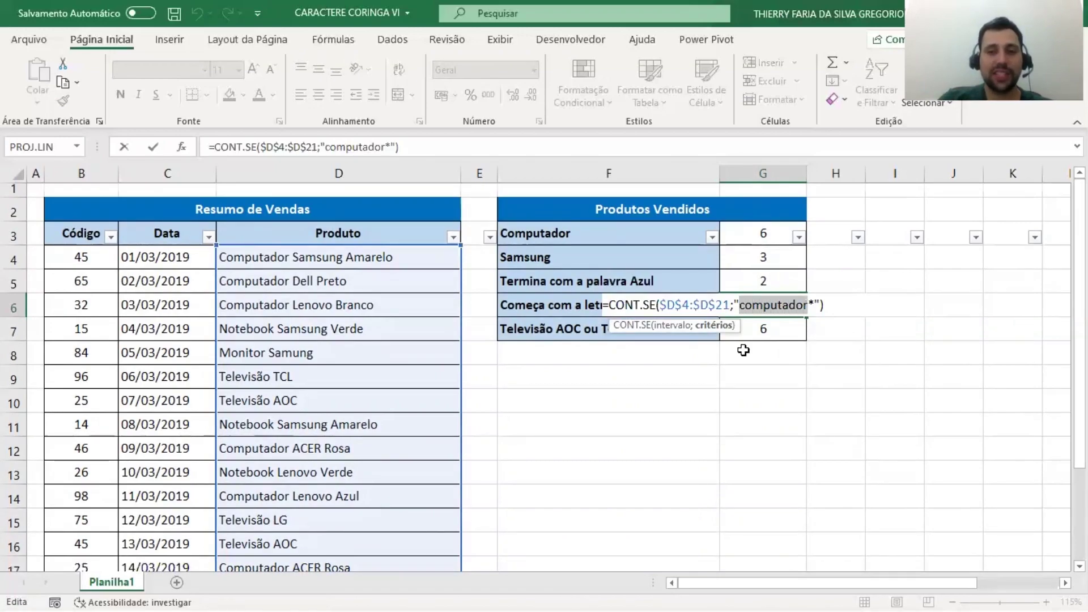
text(M)
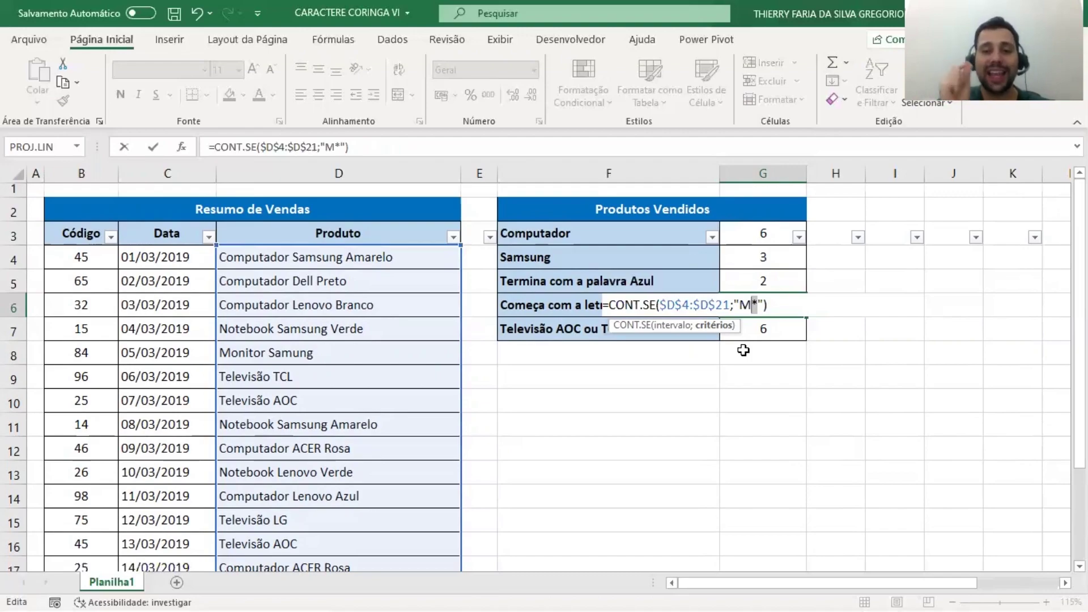
key(Return)
key(Up)
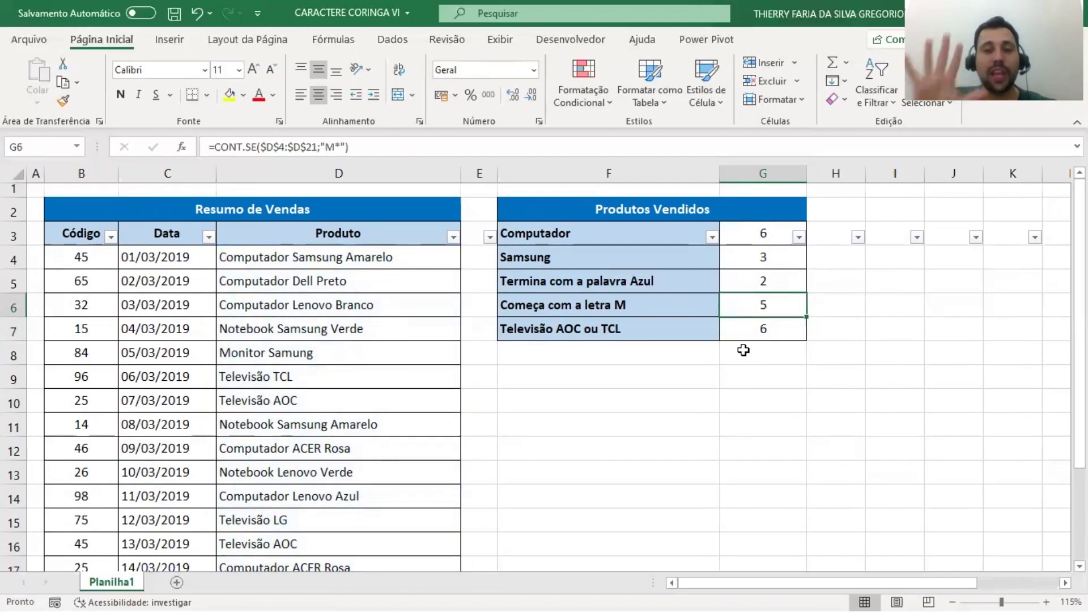
- Filter the Produto column to the three Monitor and two Mouse items and select the matching product cells to check the count
click(453, 237)
click(295, 405)
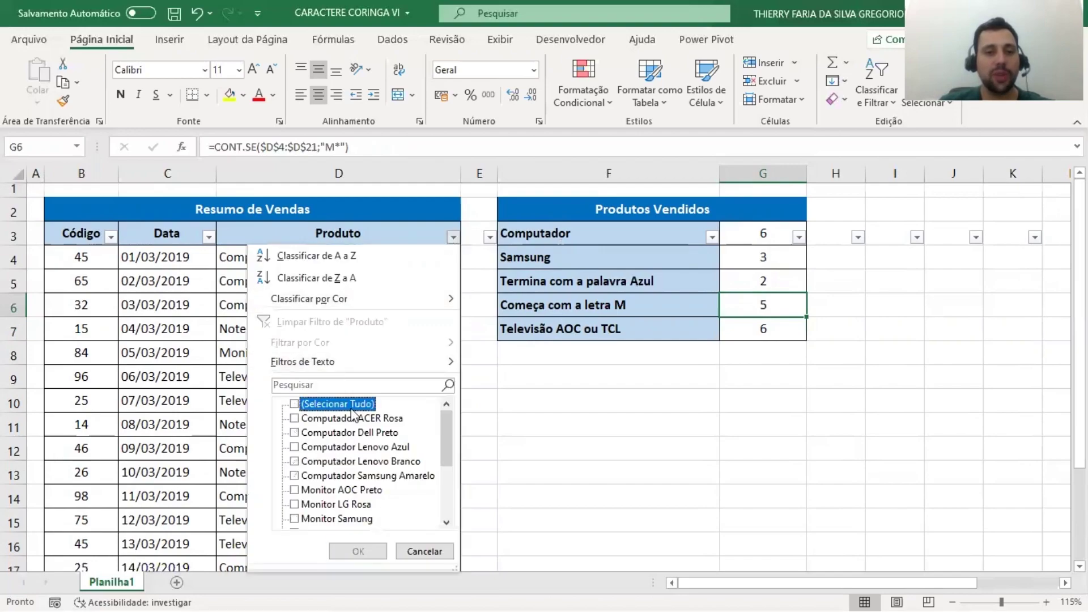
drag(443, 430, 443, 446)
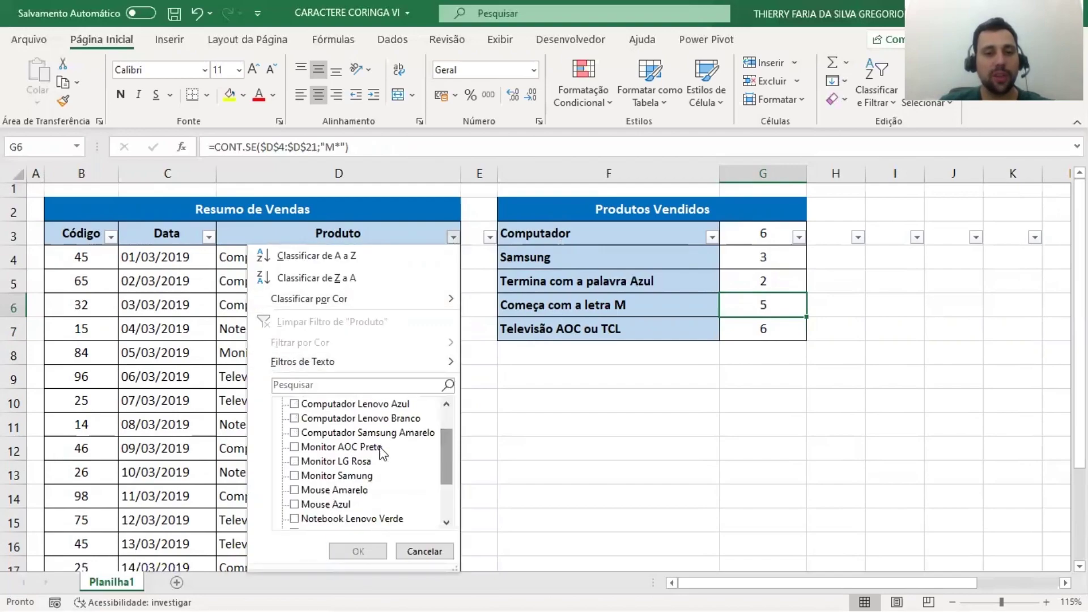
click(357, 462)
click(342, 449)
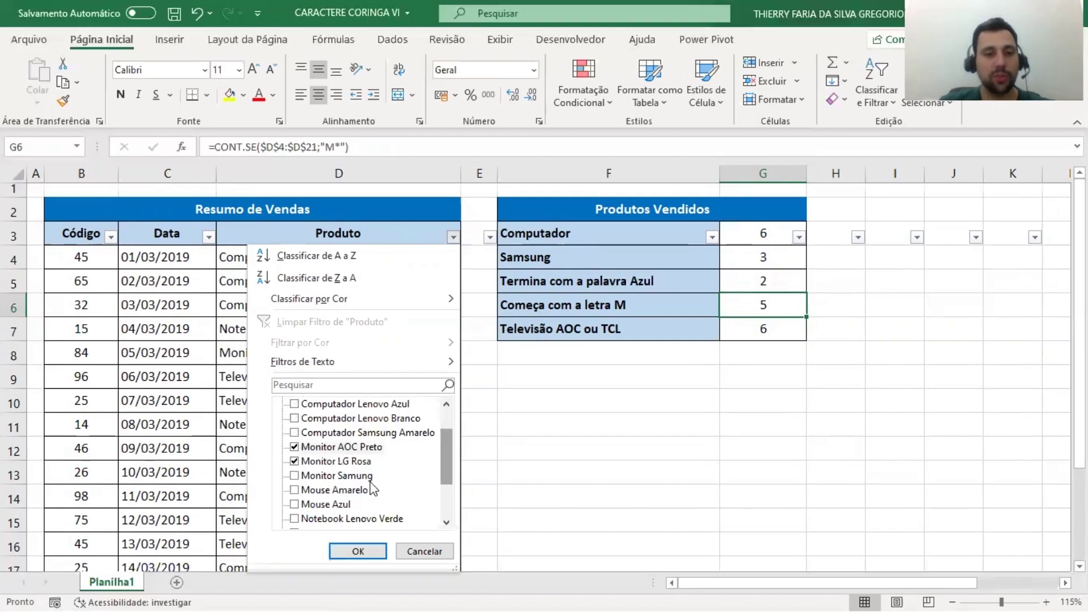
click(335, 476)
click(326, 491)
click(325, 505)
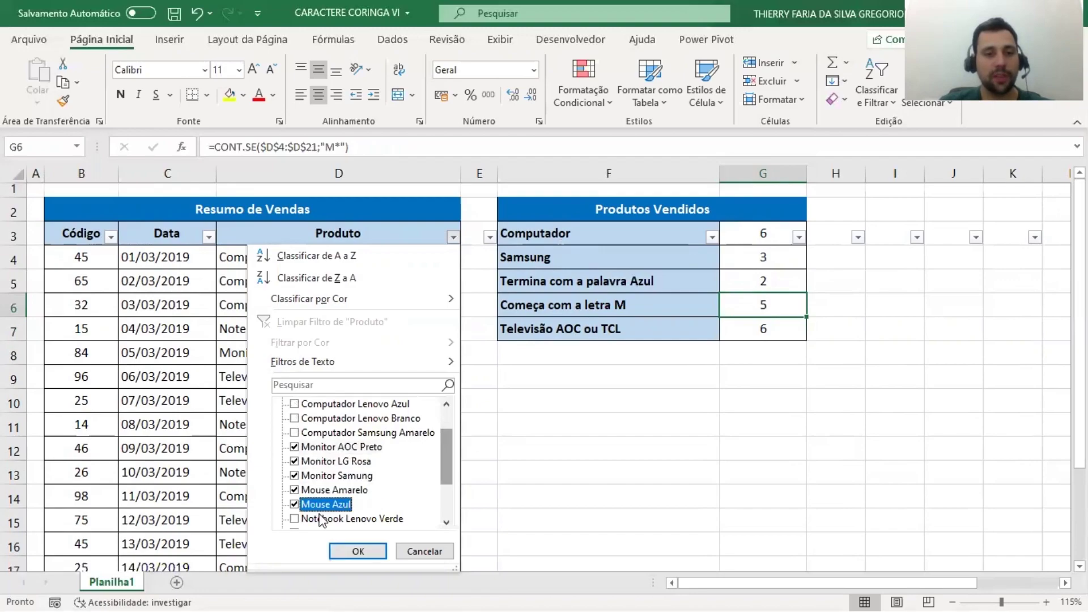
click(358, 551)
drag(321, 257, 316, 351)
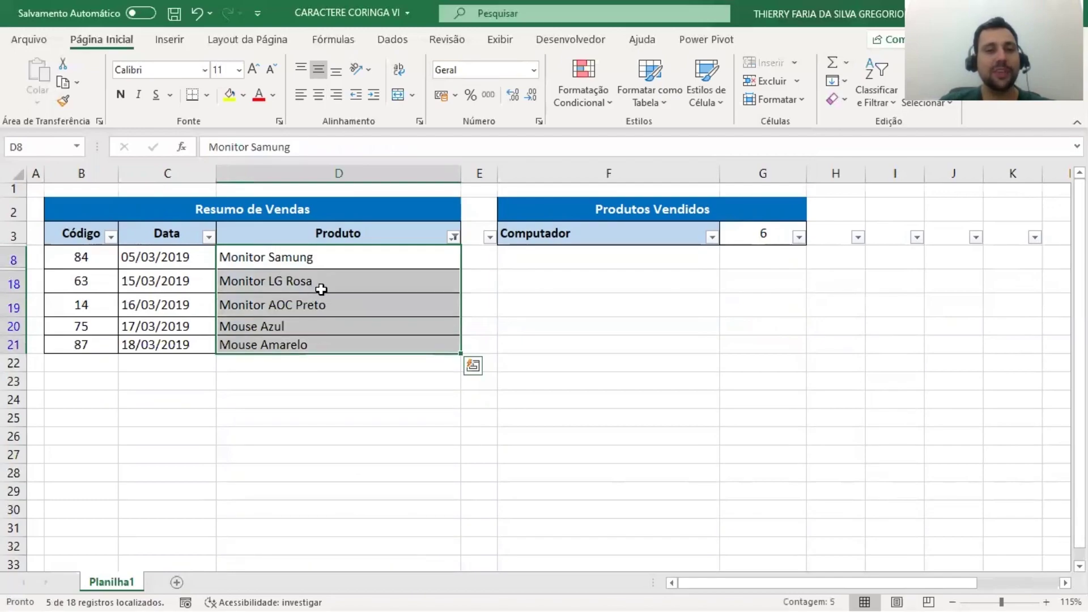
- Bring back the full sales list and select the Televisão TCL and Televisão AOC cells in D9:D10 to compare their names
click(452, 237)
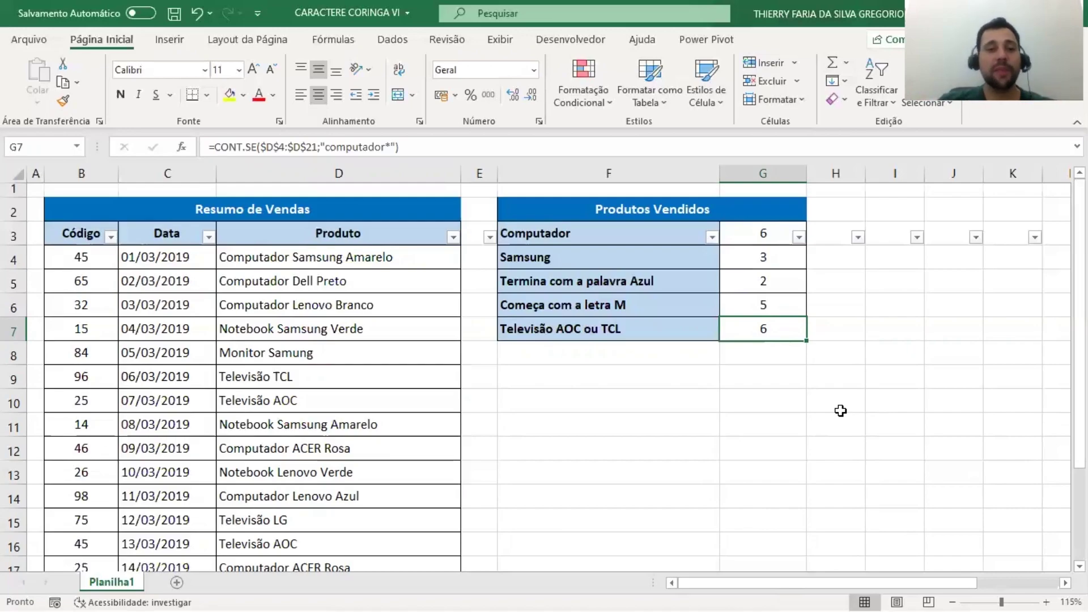
key(Left)
key(Left)
key(Left)
key(Down)
key(Left)
key(Down)
key(Right)
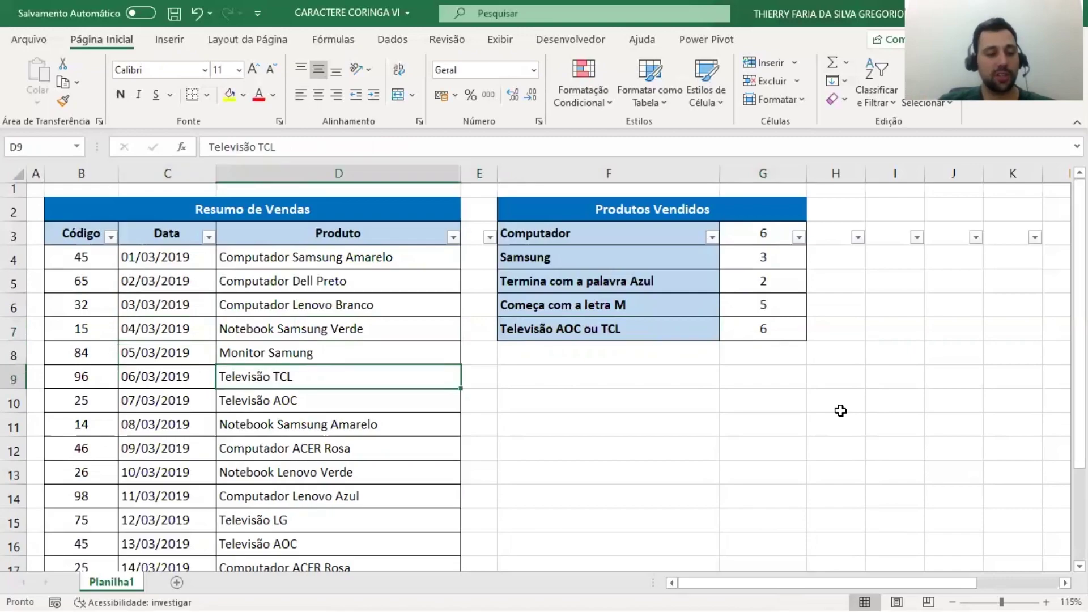
key(shift+Down)
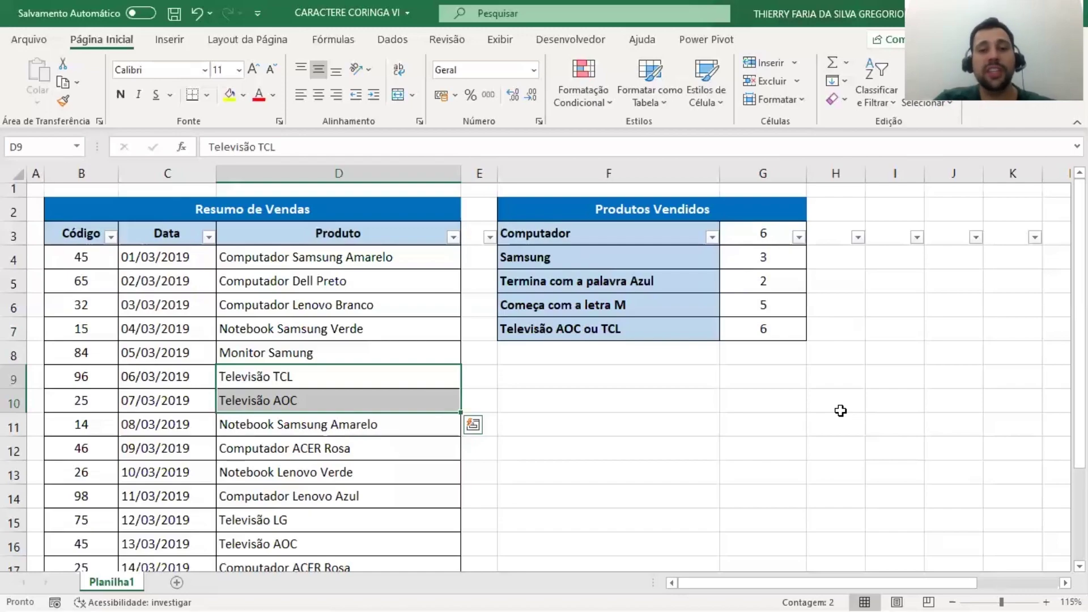
- Change the criterion of the count formula in G7 to "TELEVISÃO ???" to count televisions with three-letter brand names
key(Right)
key(Right)
key(Up)
key(Up)
key(Right)
key(F2)
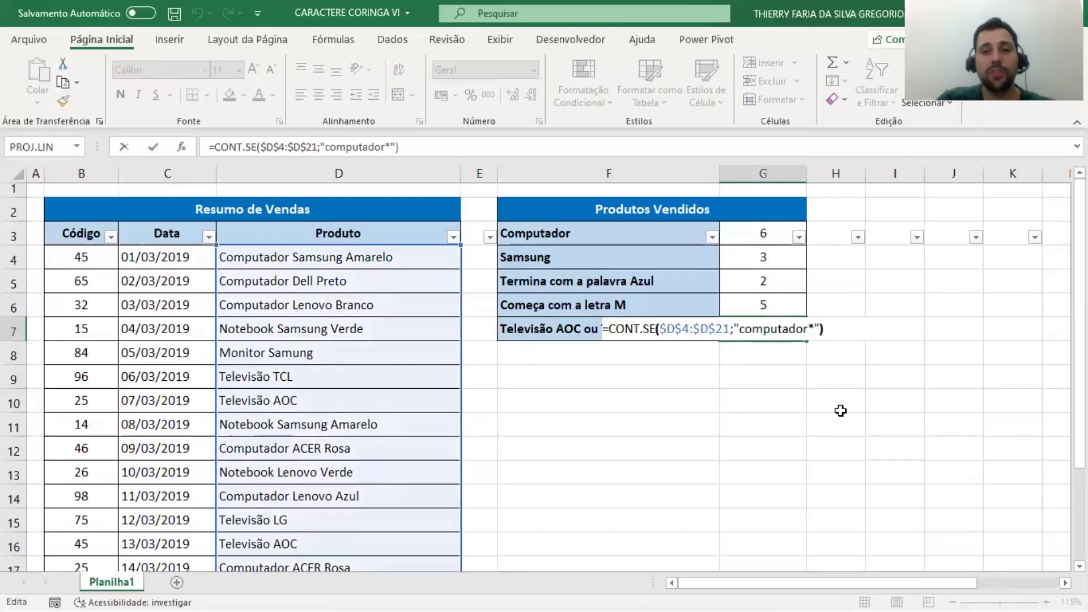
key(Left)
key(Left)
key(shift+Left)
key(shift+Left)
key(shift+Left)
key(shift+Left)
key(shift+Left)
key(shift+Left)
key(shift+Left)
key(shift+Left)
key(shift+Left)
key(shift+Left)
key(shift+Left)
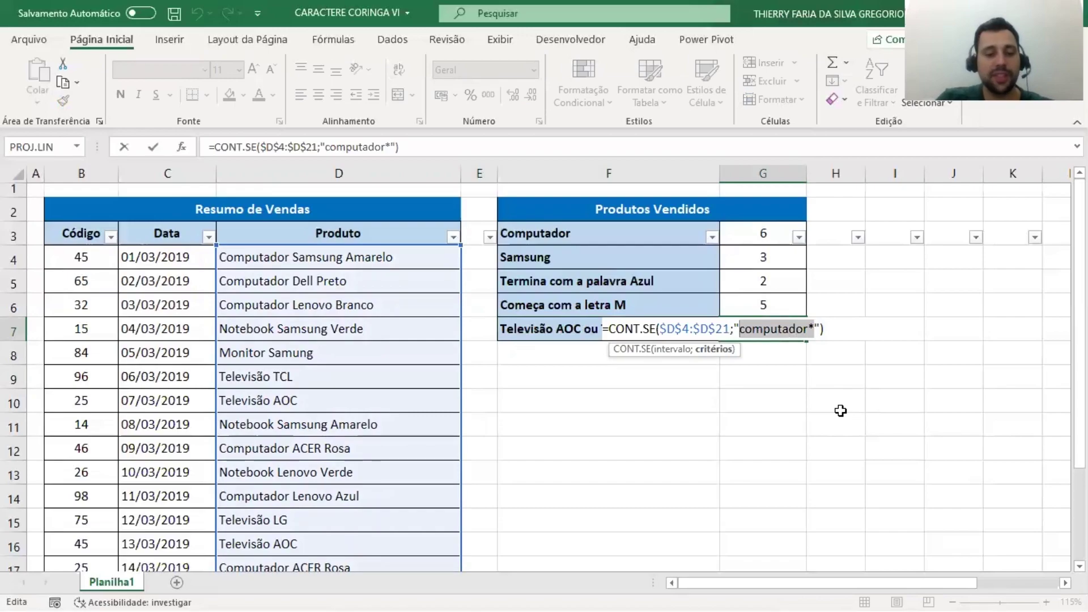
text(TELEVISÃO)
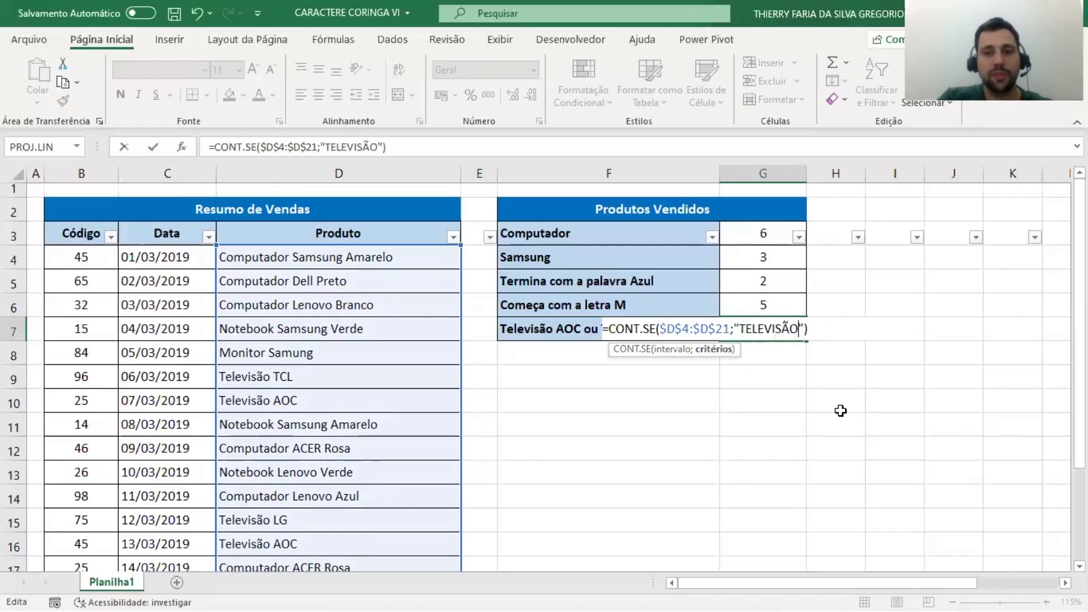
text( N)
key(BackSpace)
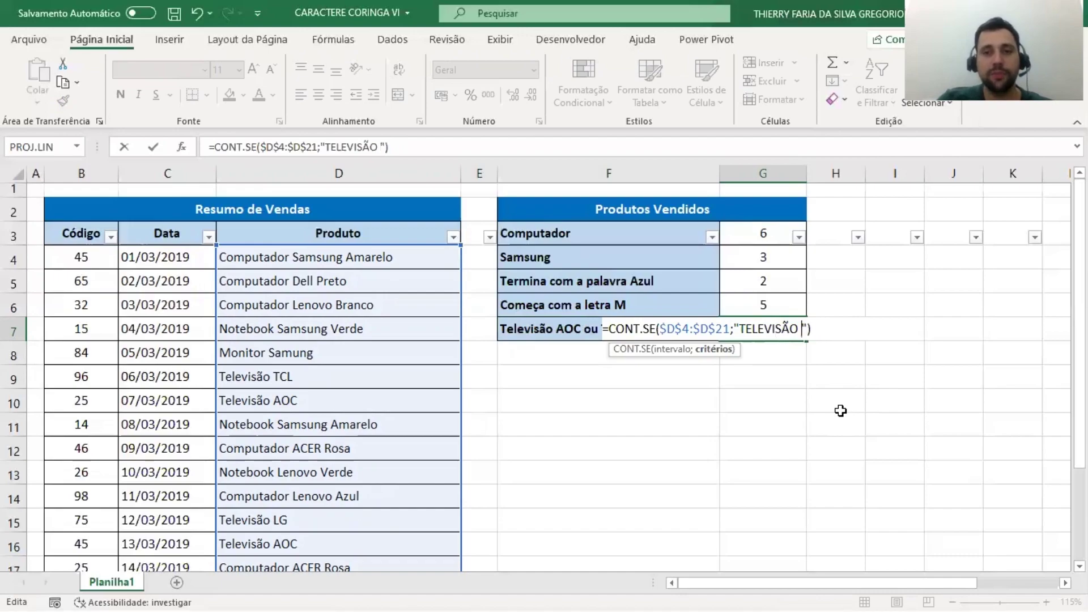
text(???)
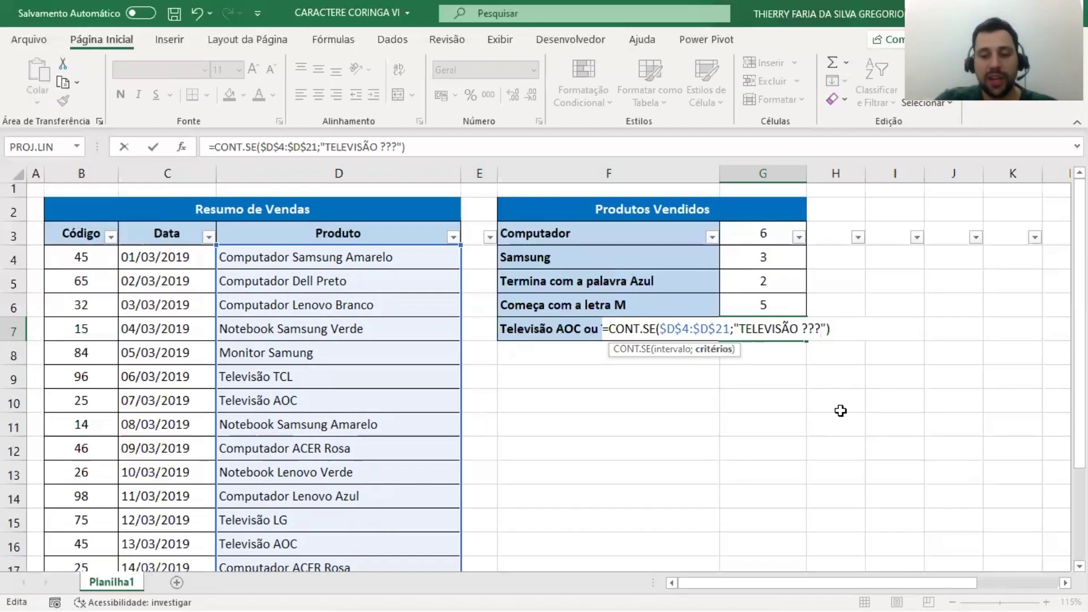
key(ctrl+Return)
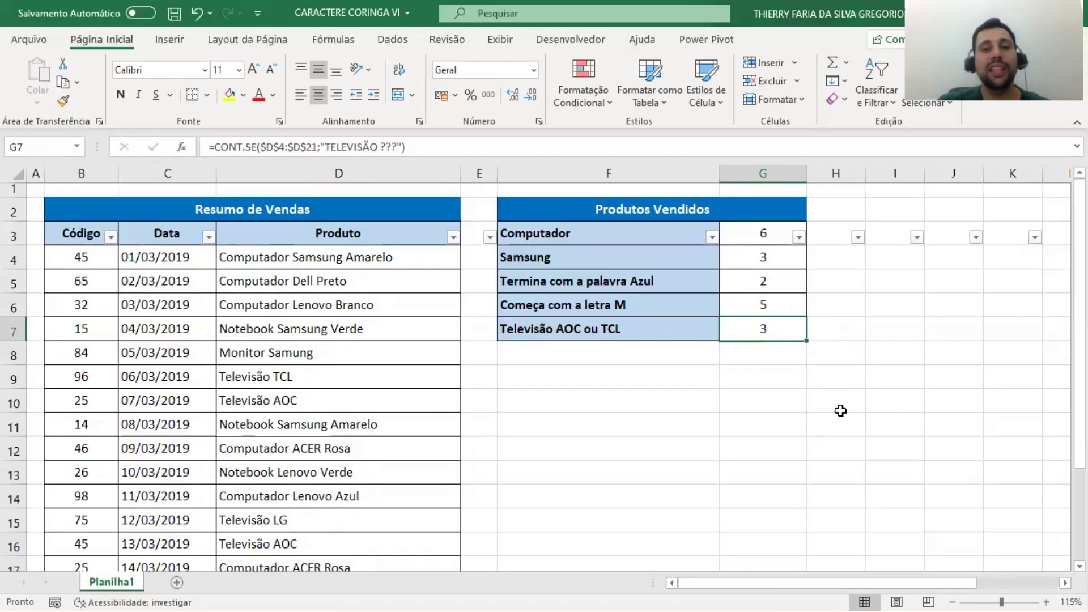
- Filter the Produto column to Televisão AOC and Televisão TCL and select the matching product cells to check the count
click(376, 278)
click(453, 236)
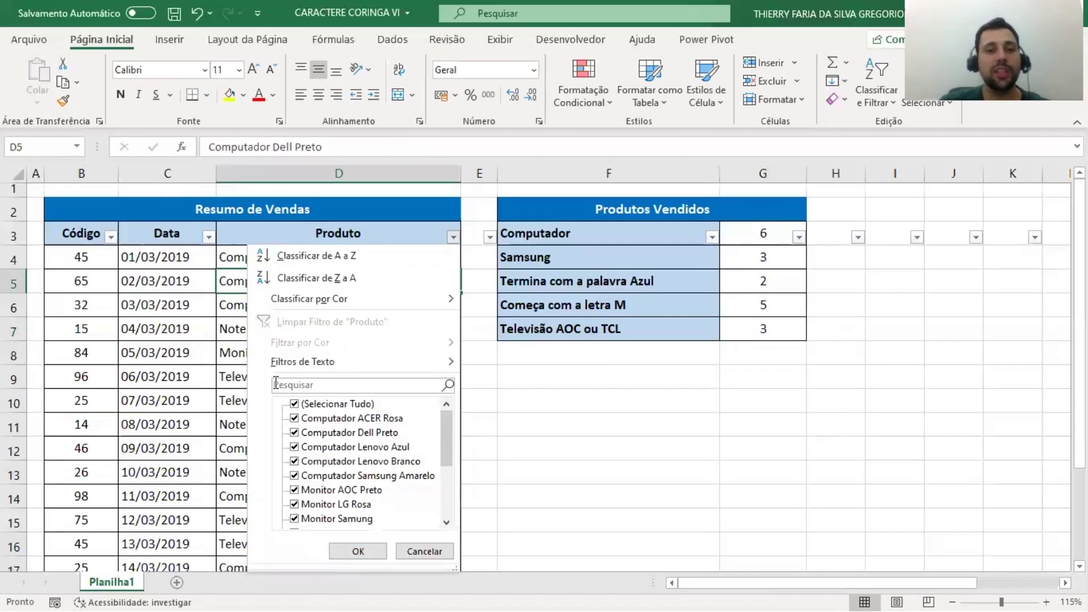
click(309, 405)
scroll(337, 454, down, 2)
scroll(339, 453, down, 2)
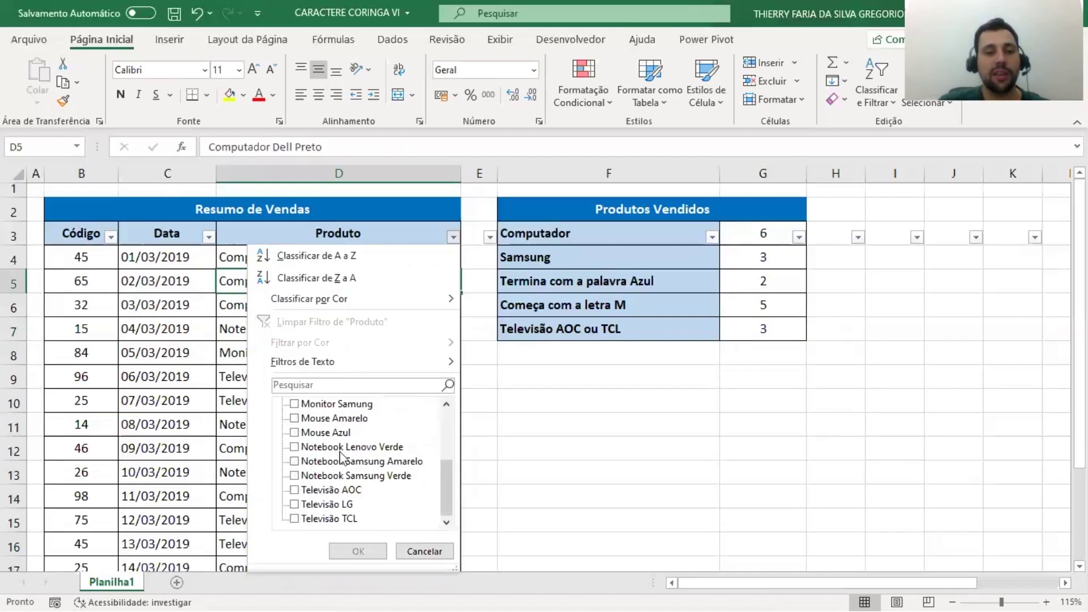
click(340, 490)
click(350, 519)
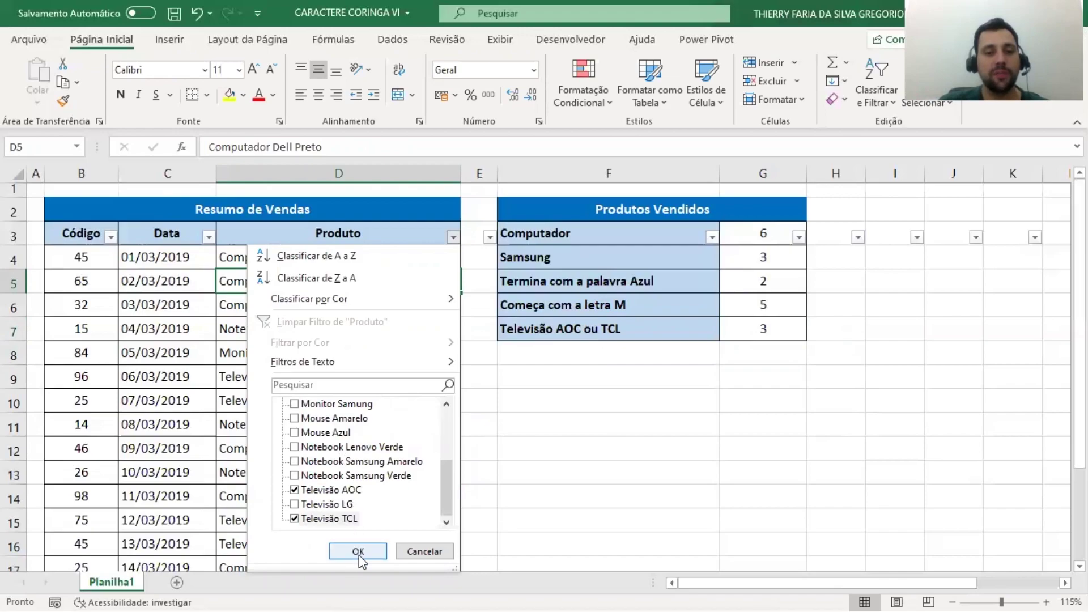
click(358, 552)
drag(303, 258, 321, 309)
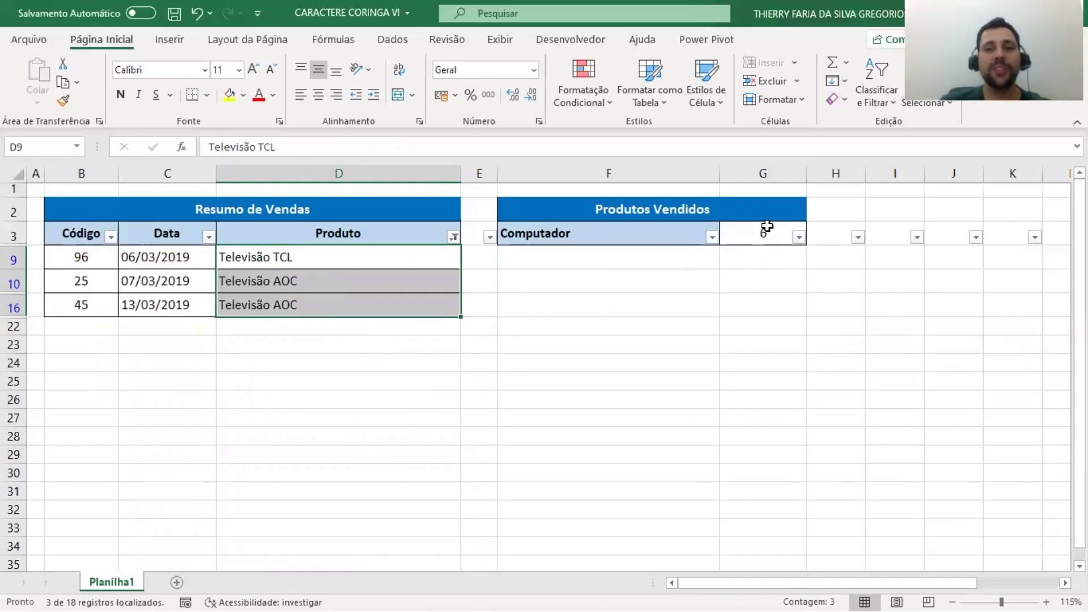
- Select all items in the Produto filter again to show every sales record
click(454, 236)
click(313, 404)
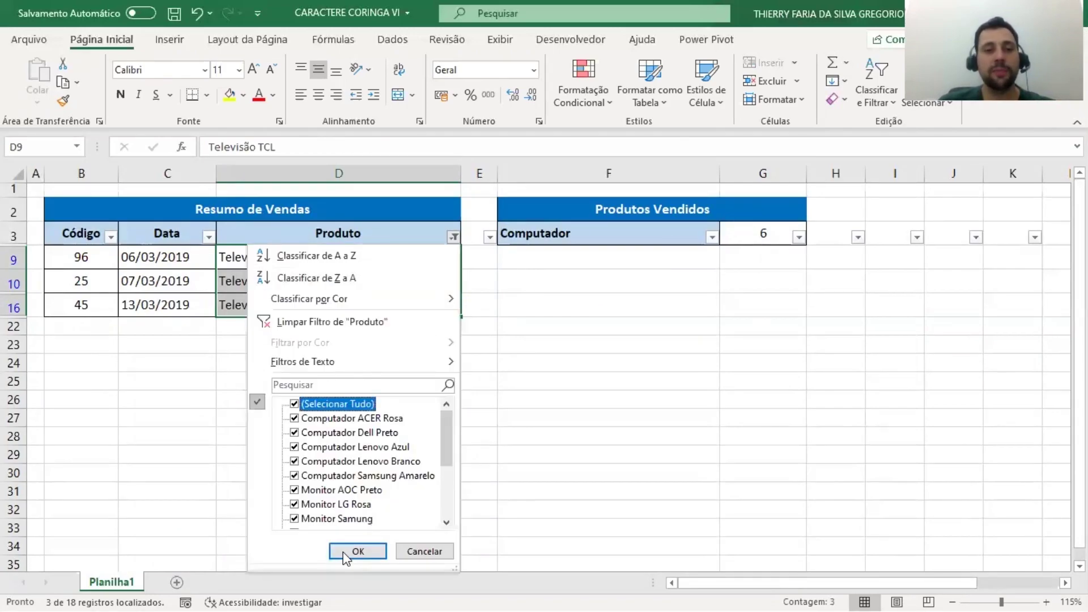
click(358, 551)
- Inspect the Televisão AOC ou TCL count formula in G7 and leave it as it is
click(764, 327)
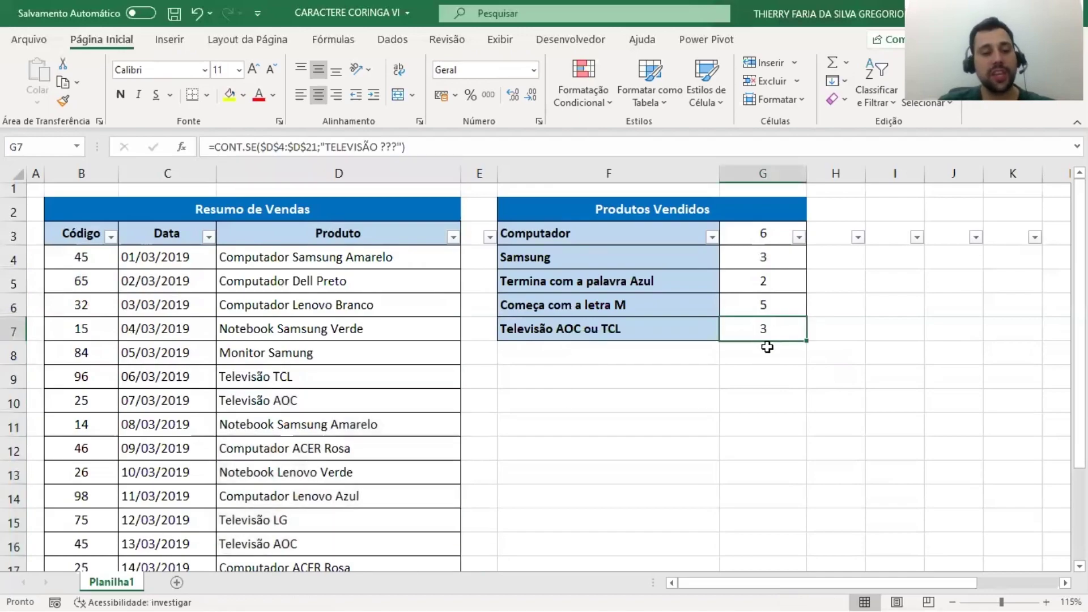
key(F2)
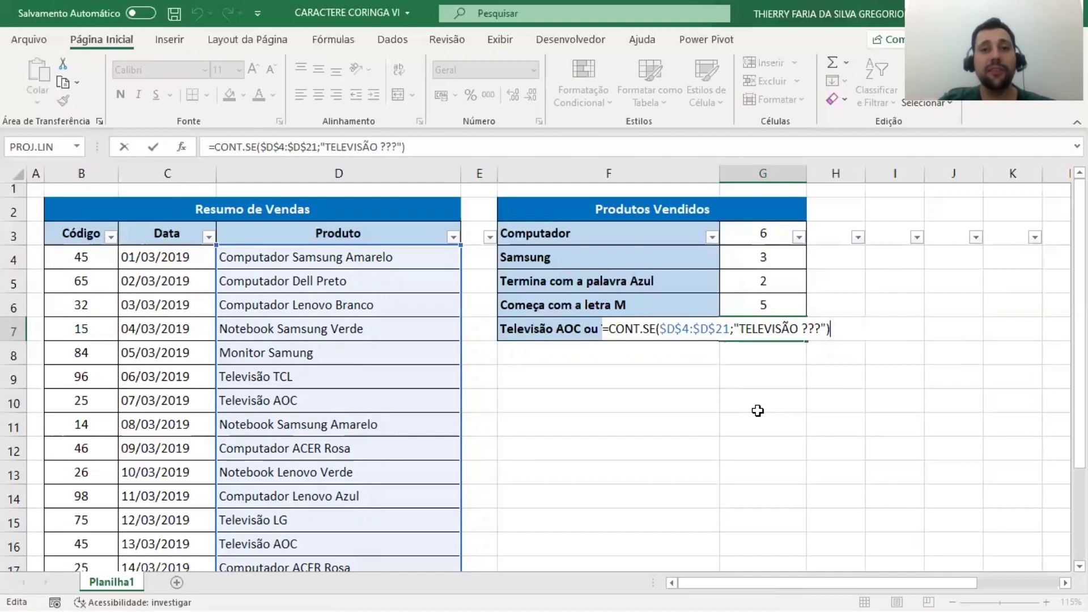
key(Return)
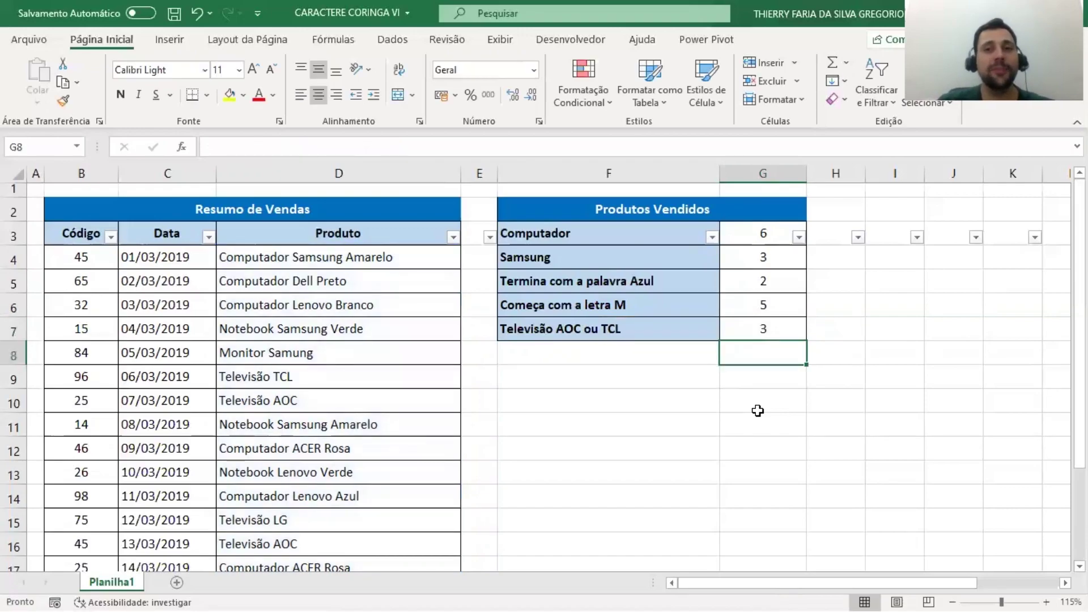